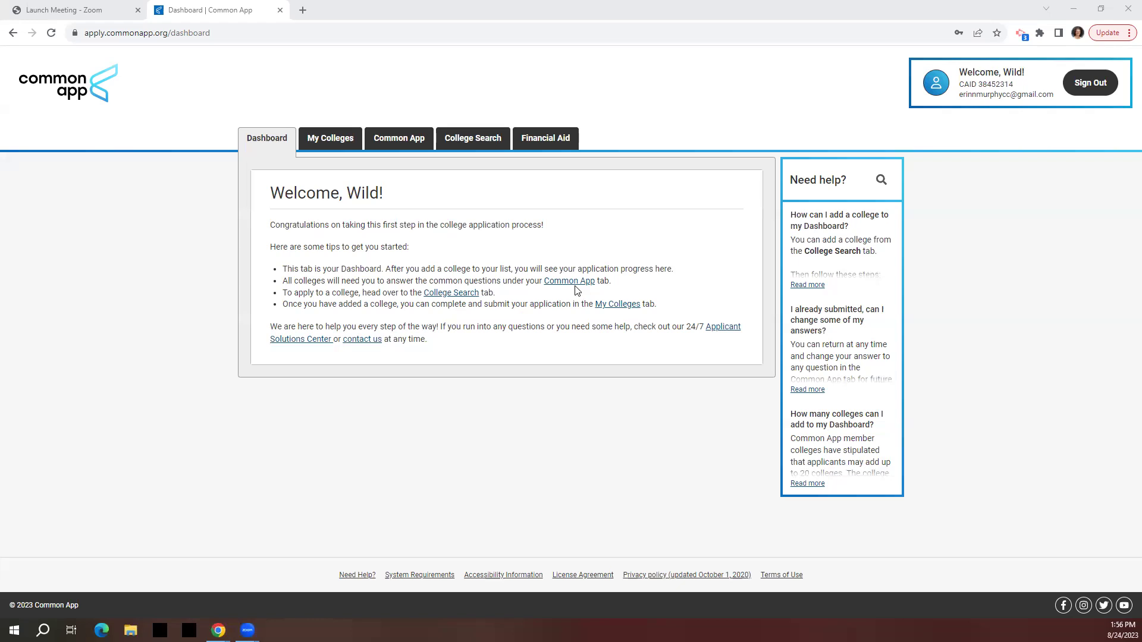
Go from the welcome dashboard to the Common App questions, starting on Profile.
{"action": "left_click", "coordinate": [402, 140]}
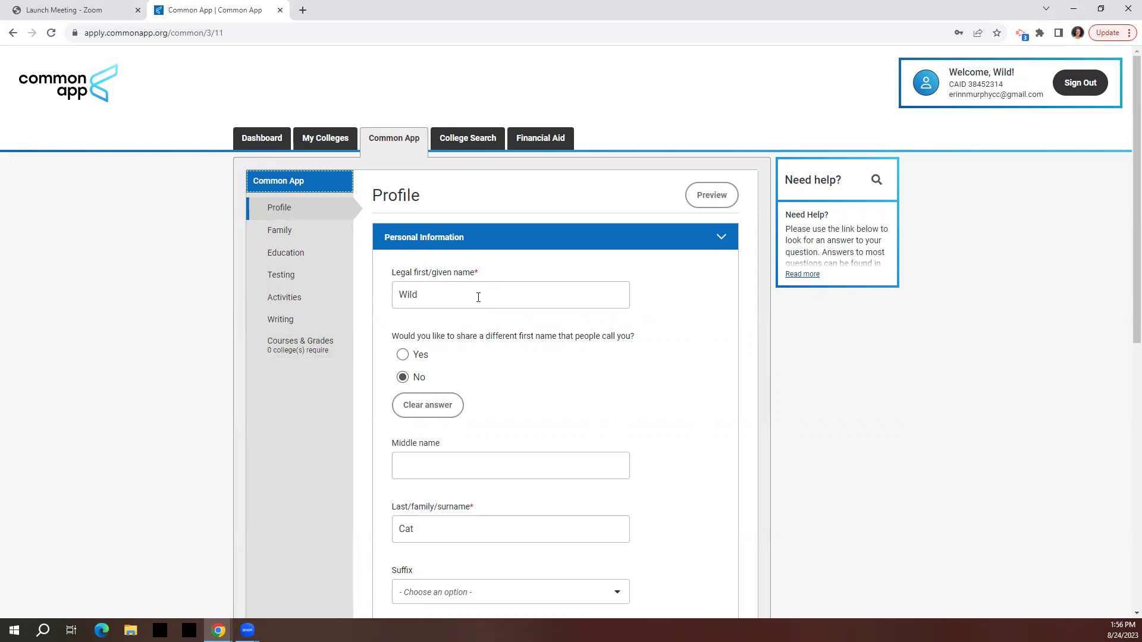
In Education, select Libertyville High School as the current high school.
{"action": "left_click", "coordinate": [289, 262]}
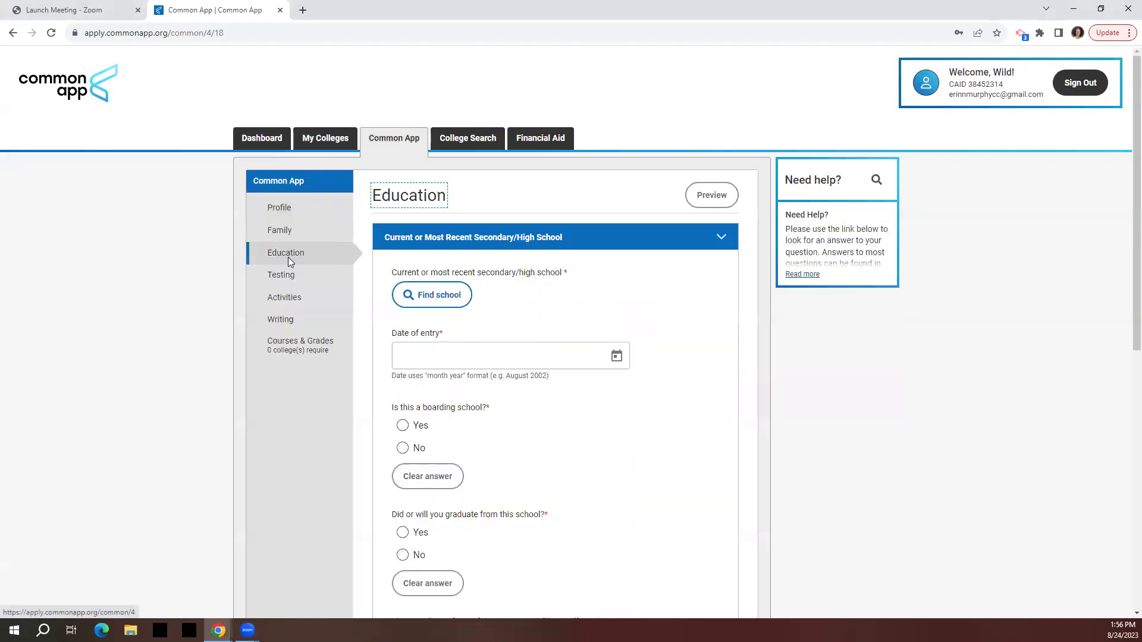
{"action": "left_click", "coordinate": [430, 294]}
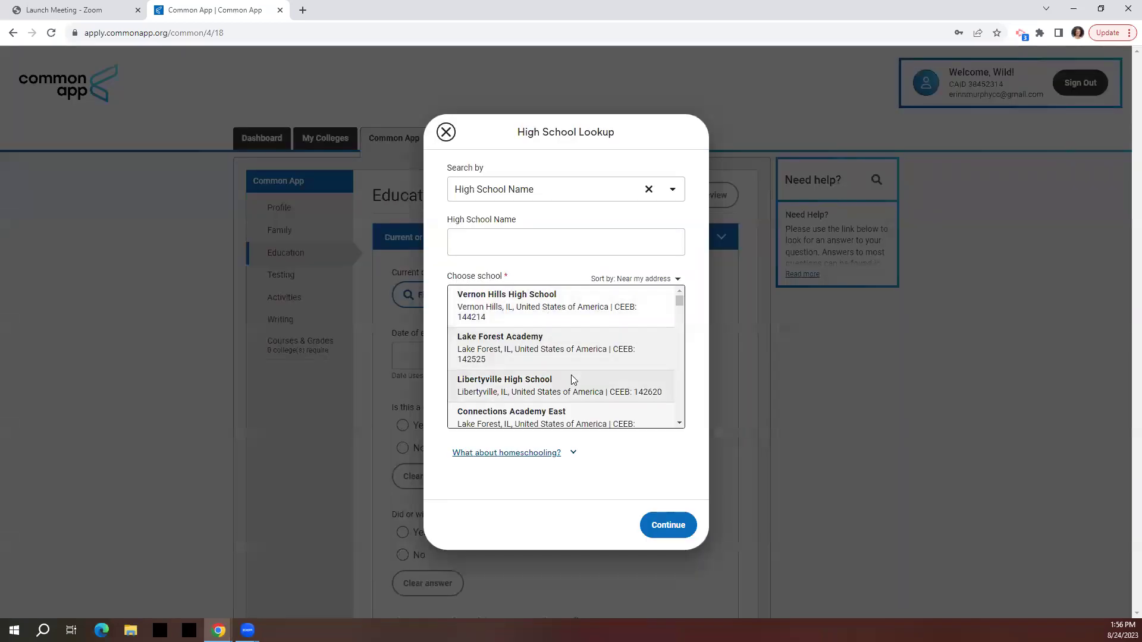
{"action": "left_click", "coordinate": [533, 381]}
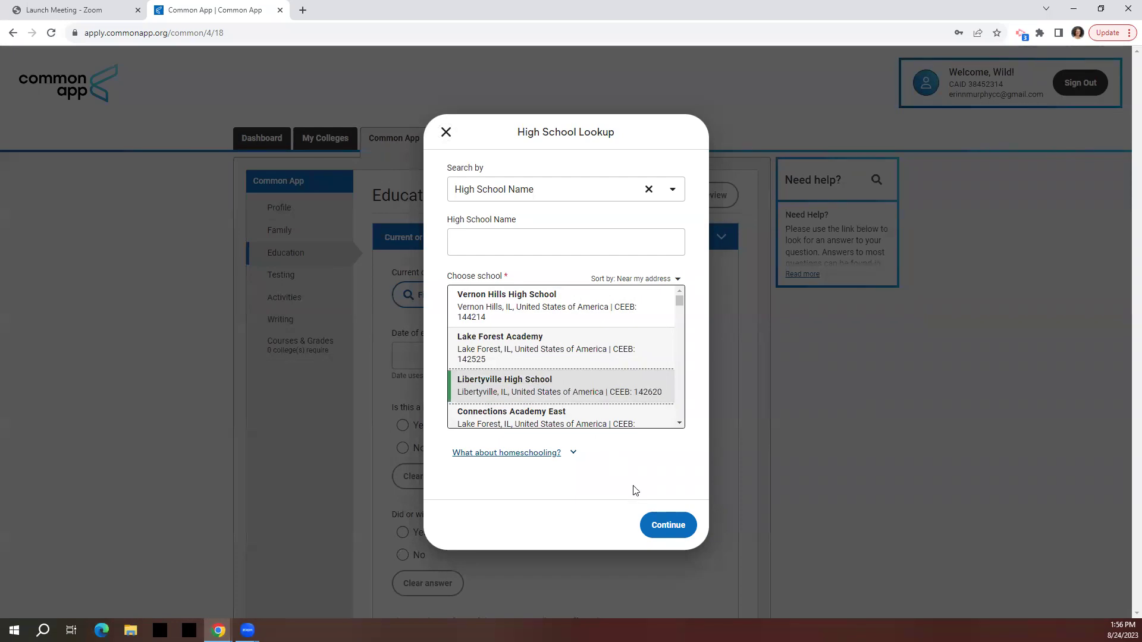
{"action": "left_click", "coordinate": [668, 526]}
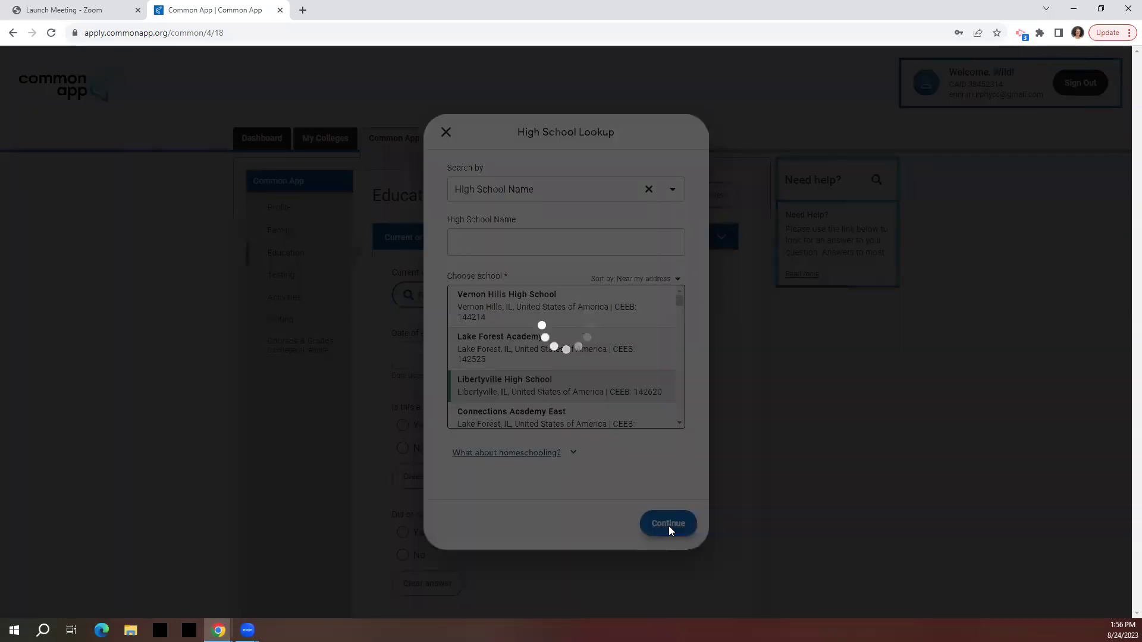
Save the high school details and move on to My Colleges.
{"action": "scroll", "coordinate": [689, 321], "scroll_direction": "down", "scroll_amount": 2}
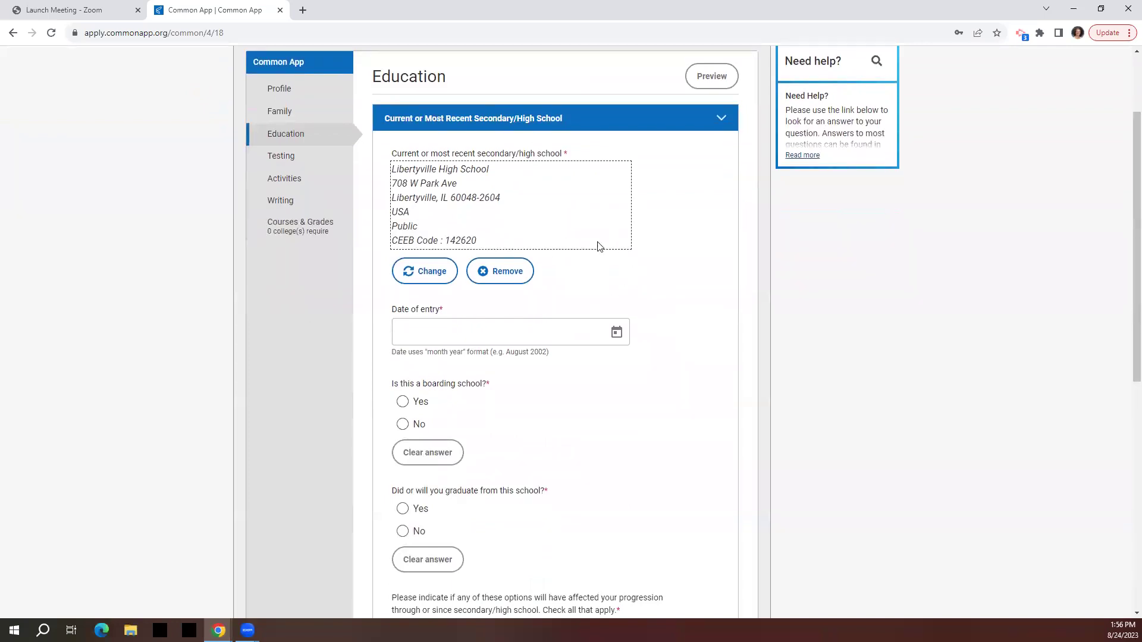
{"action": "scroll", "coordinate": [643, 257], "scroll_direction": "down", "scroll_amount": 7}
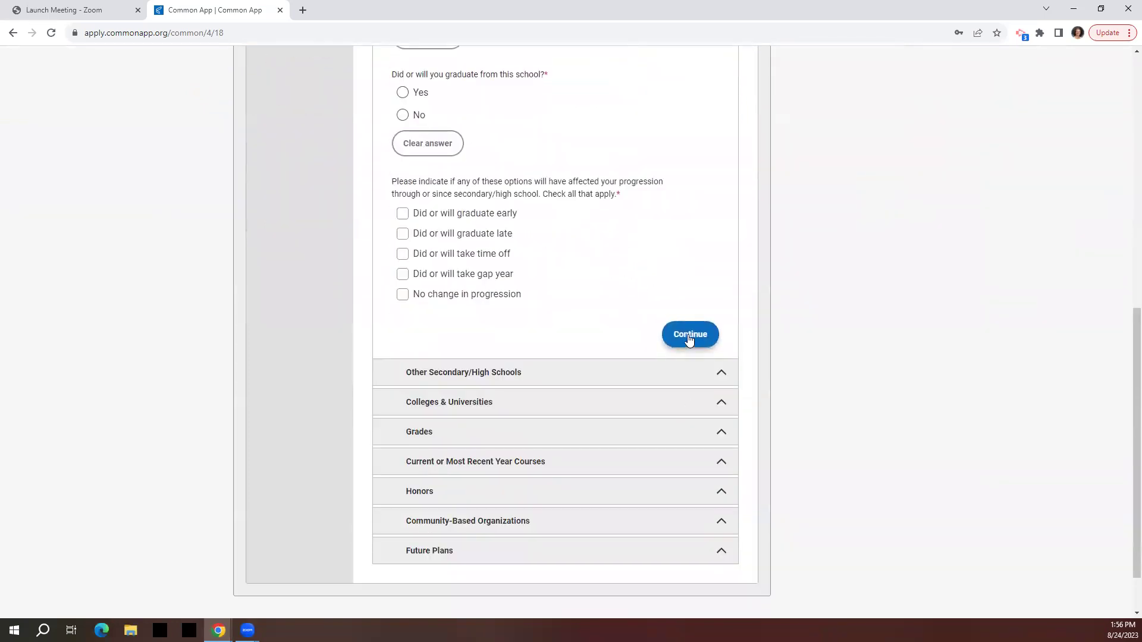
{"action": "left_click", "coordinate": [688, 337]}
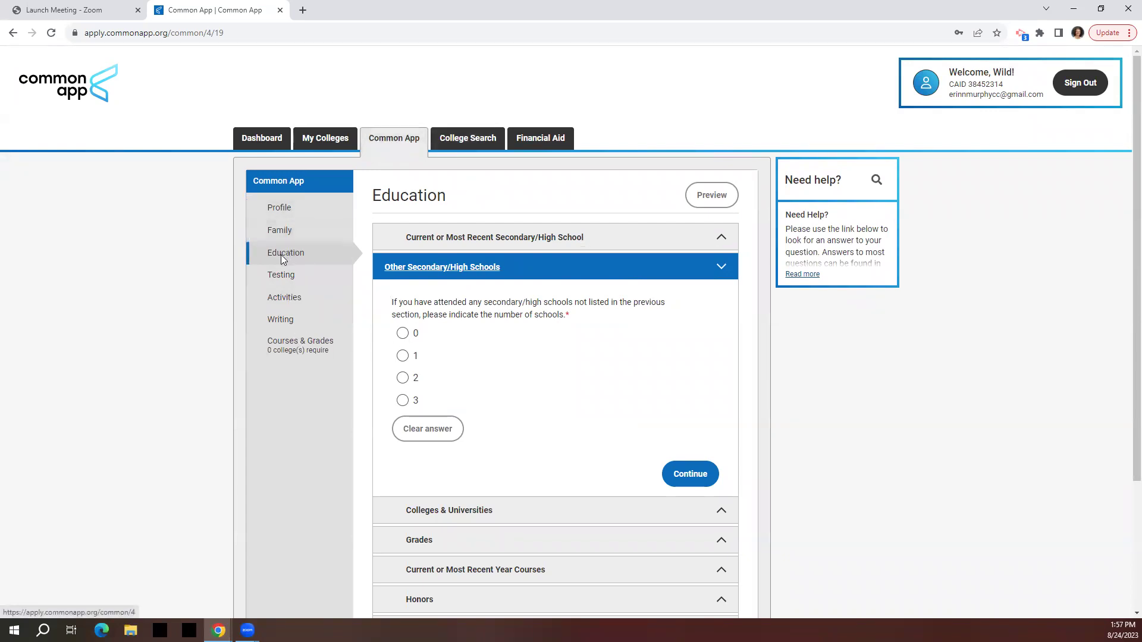
{"action": "left_click", "coordinate": [319, 138]}
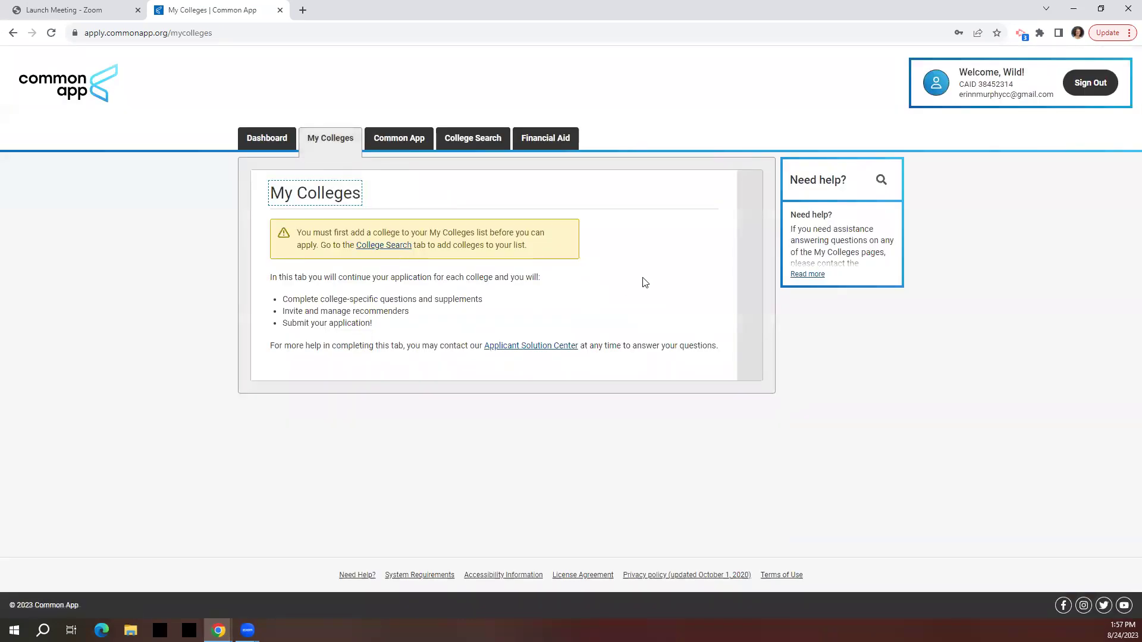
Search colleges for 'chicago', add University of Illinois Chicago, and return to My Colleges.
{"action": "left_click", "coordinate": [389, 251]}
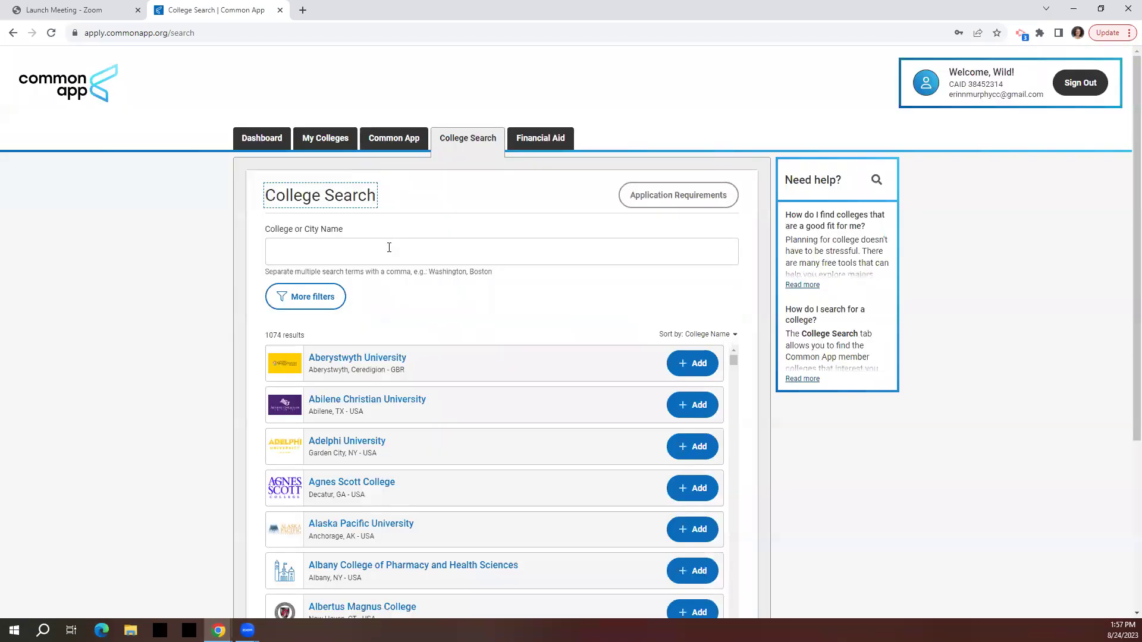
{"action": "left_click", "coordinate": [389, 249]}
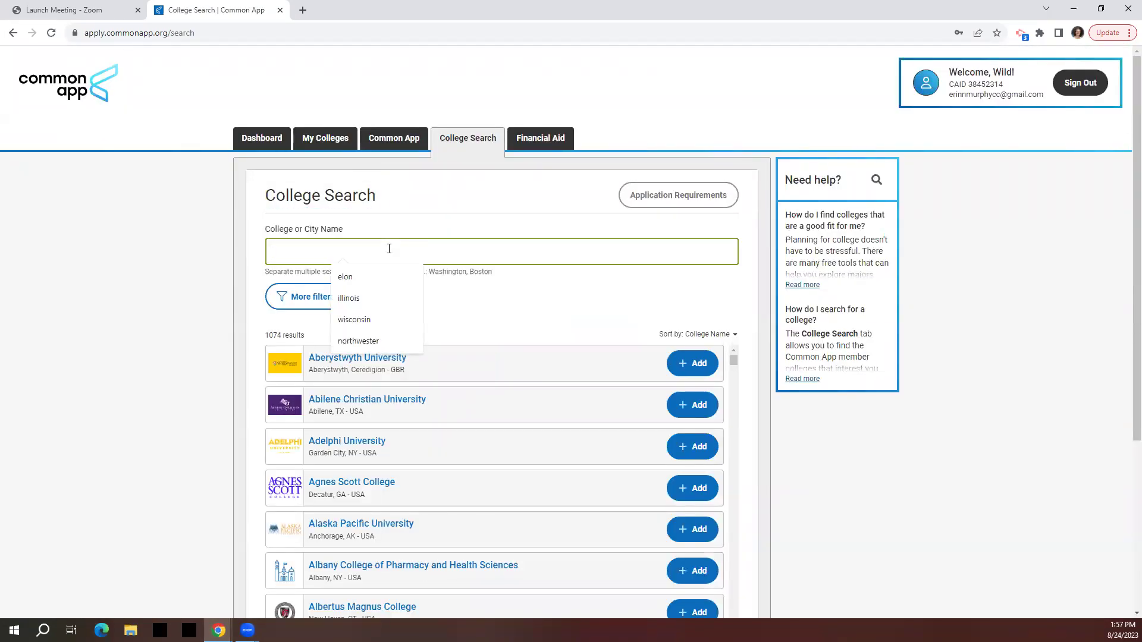
{"action": "type", "text": "chicago"}
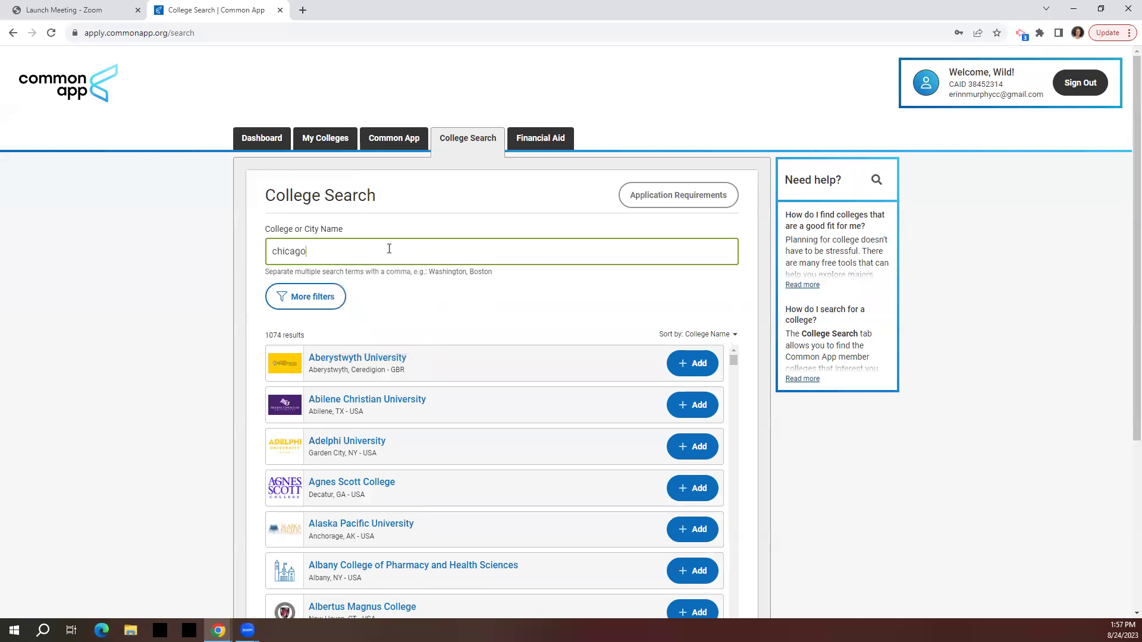
{"action": "scroll", "coordinate": [528, 357], "scroll_direction": "down", "scroll_amount": 7}
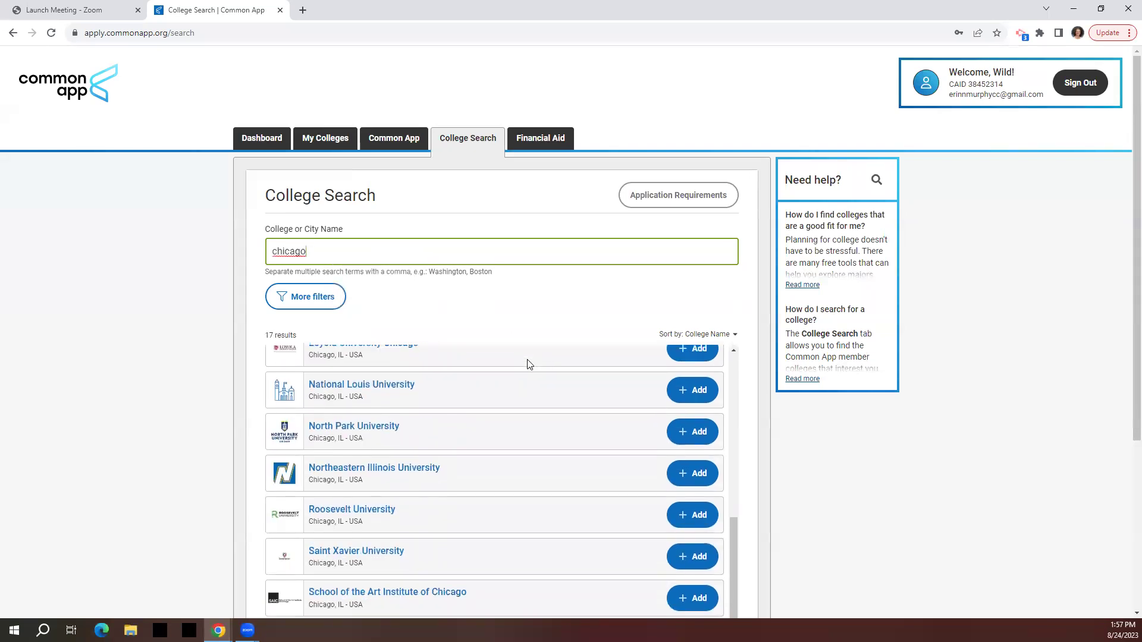
{"action": "scroll", "coordinate": [630, 460], "scroll_direction": "down", "scroll_amount": 2}
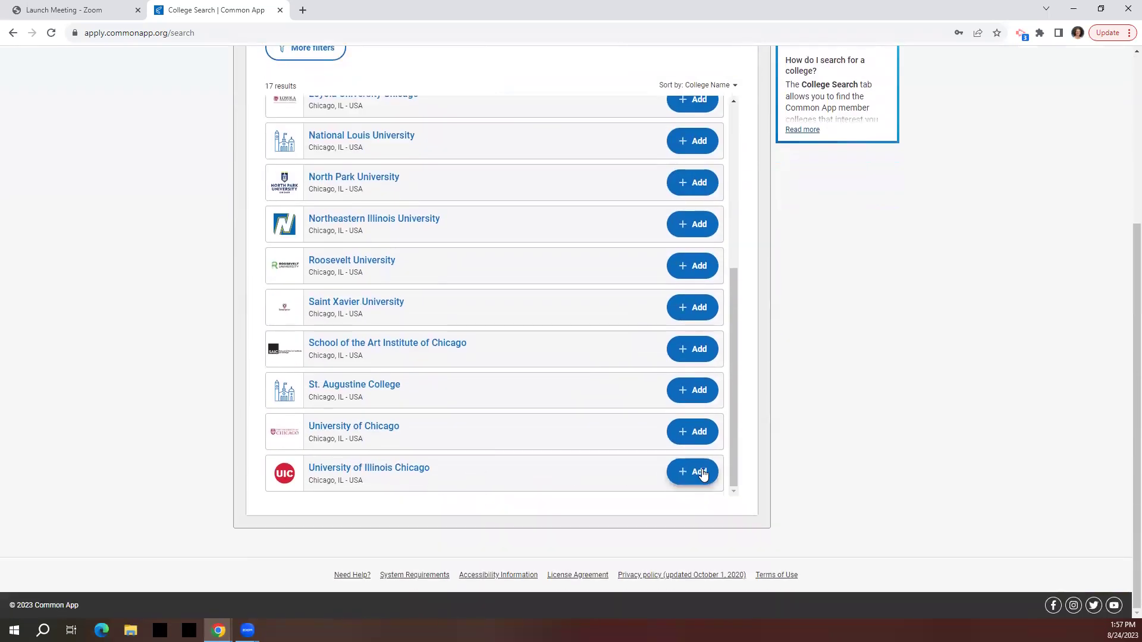
{"action": "left_click", "coordinate": [698, 473]}
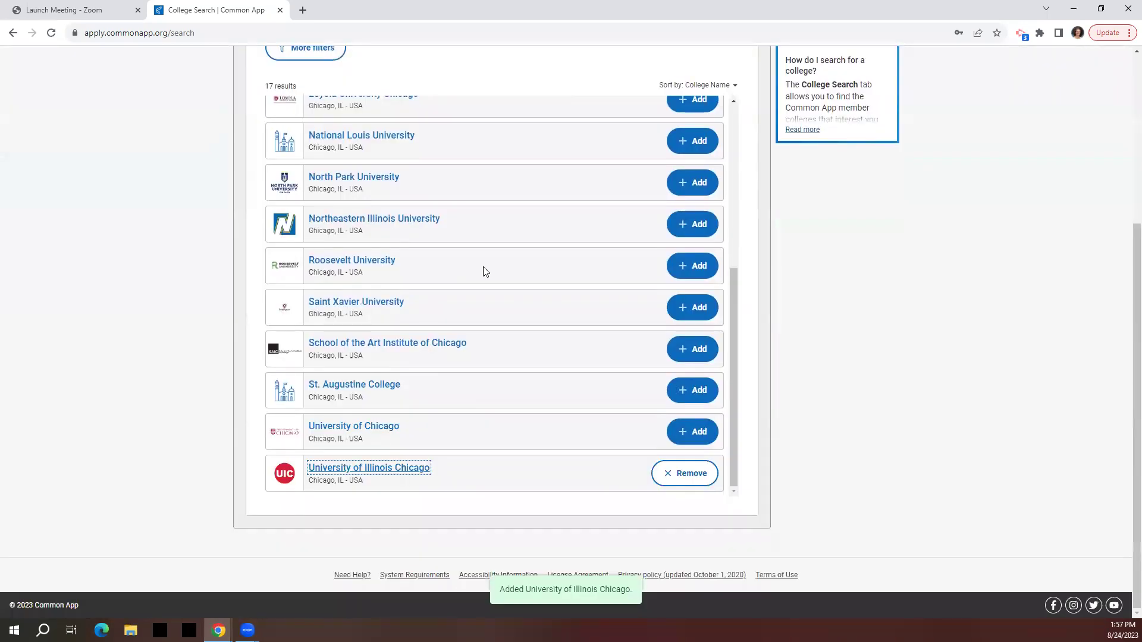
{"action": "scroll", "coordinate": [831, 296], "scroll_direction": "up", "scroll_amount": 4}
{"action": "left_click", "coordinate": [324, 148]}
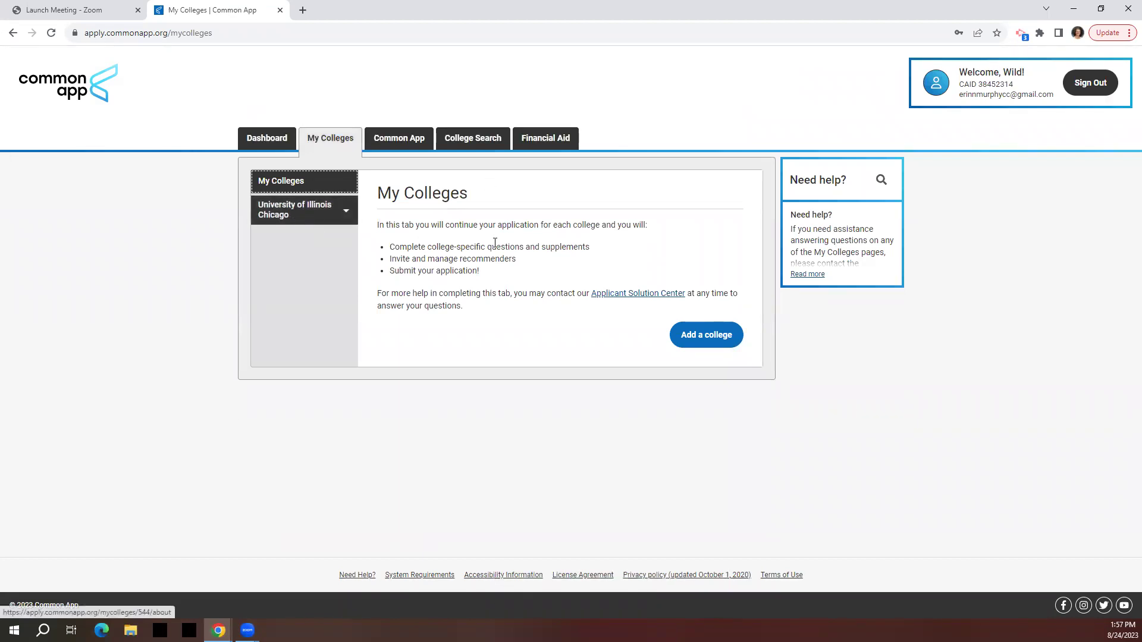
Review University of Illinois Chicago's deadlines, fees and requirements, then go to Recommenders and FERPA.
{"action": "left_click", "coordinate": [271, 215]}
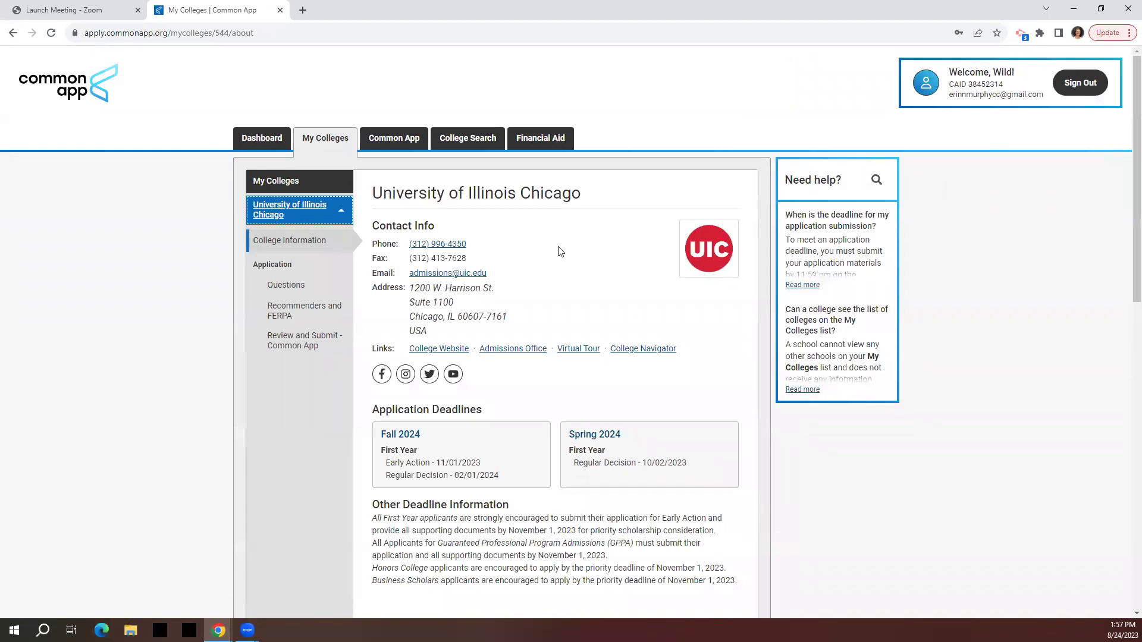
{"action": "scroll", "coordinate": [562, 256], "scroll_direction": "down", "scroll_amount": 6}
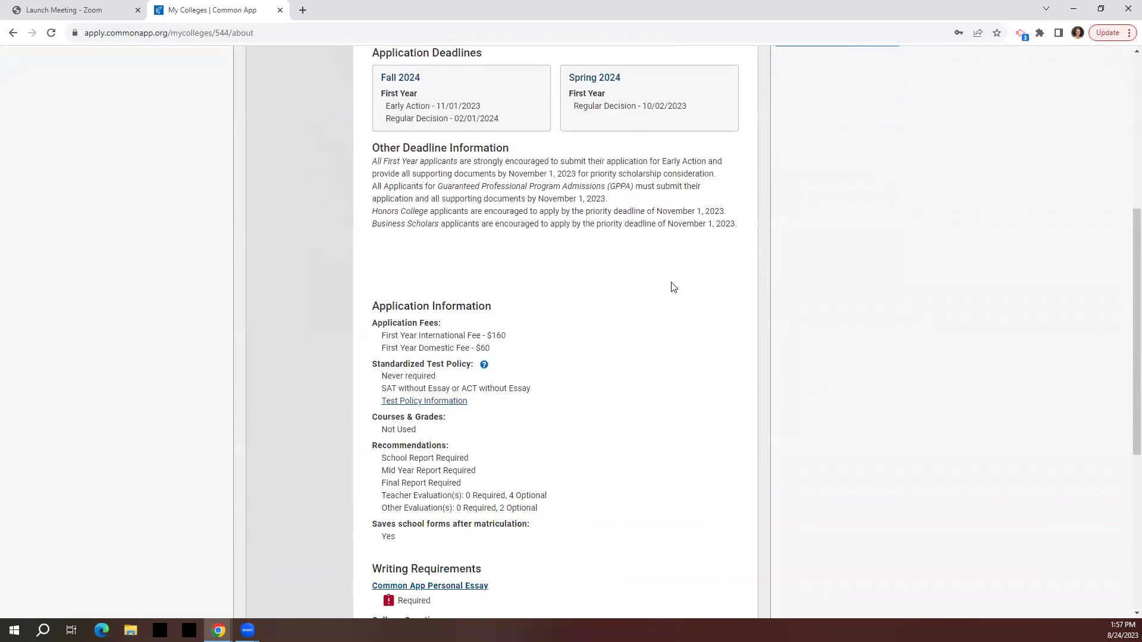
{"action": "scroll", "coordinate": [629, 296], "scroll_direction": "up", "scroll_amount": 3}
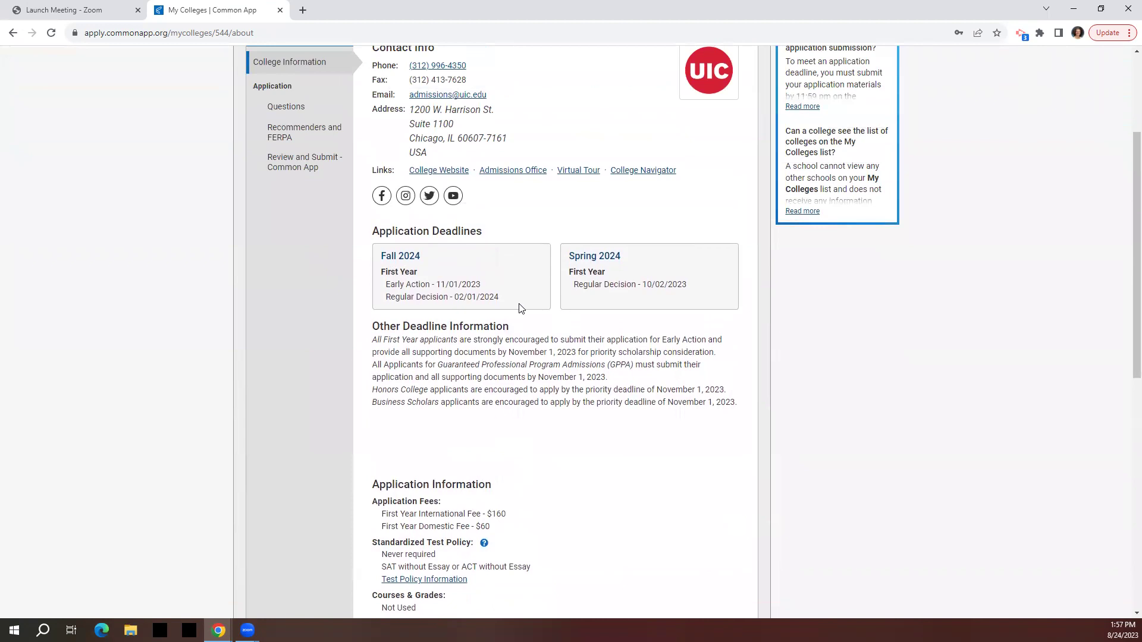
{"action": "scroll", "coordinate": [517, 295], "scroll_direction": "down", "scroll_amount": 1}
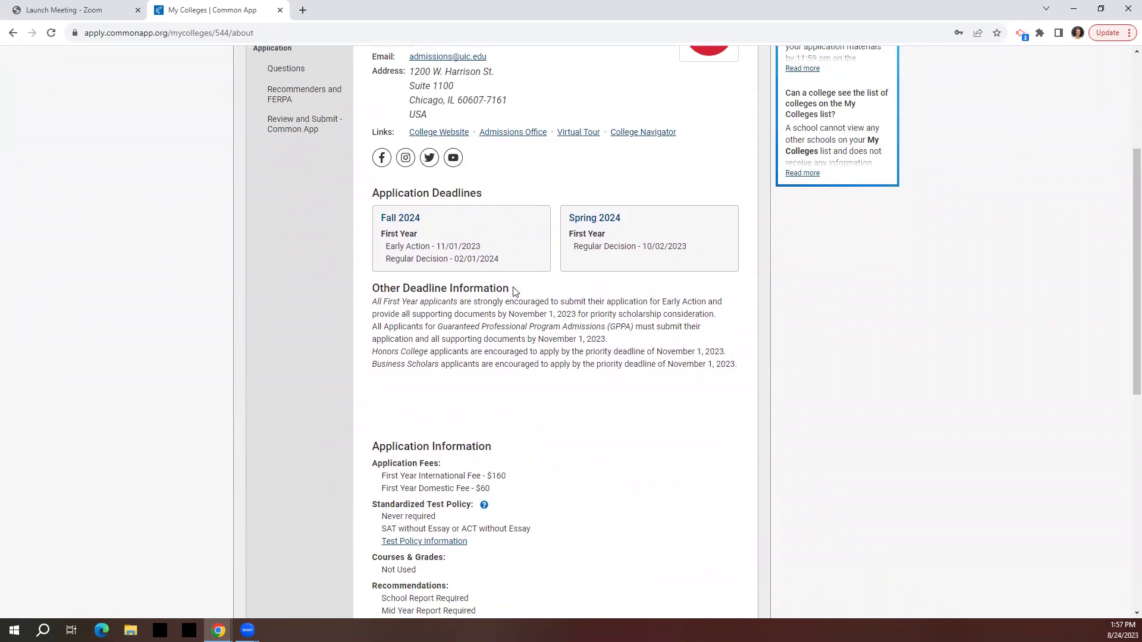
{"action": "scroll", "coordinate": [515, 291], "scroll_direction": "up", "scroll_amount": 3}
{"action": "scroll", "coordinate": [515, 291], "scroll_direction": "up", "scroll_amount": 2}
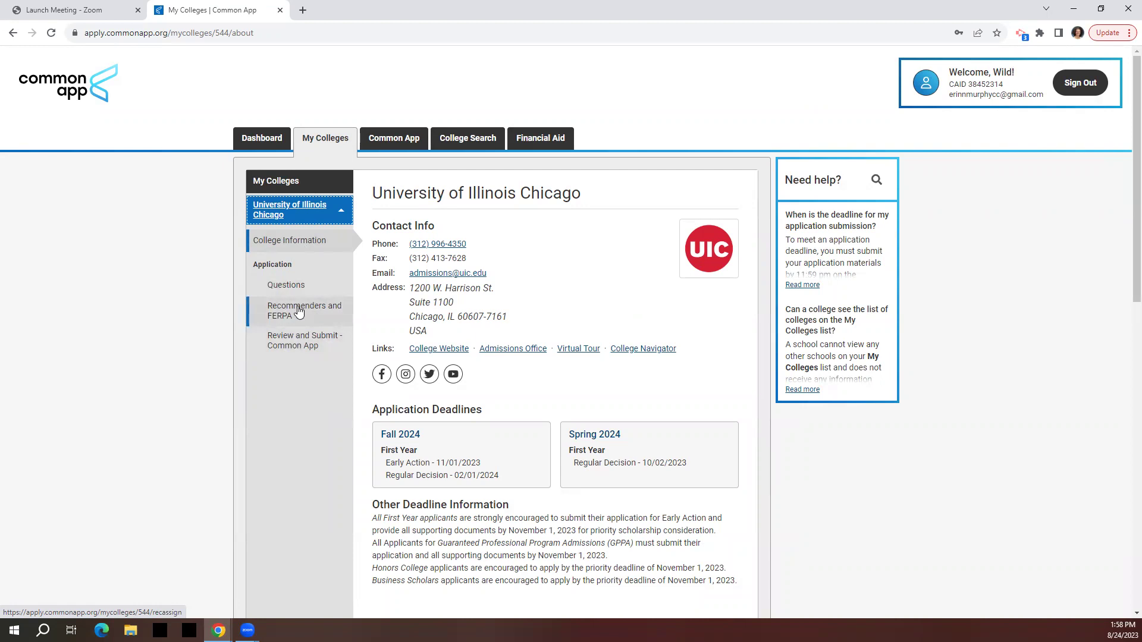
{"action": "left_click", "coordinate": [299, 311]}
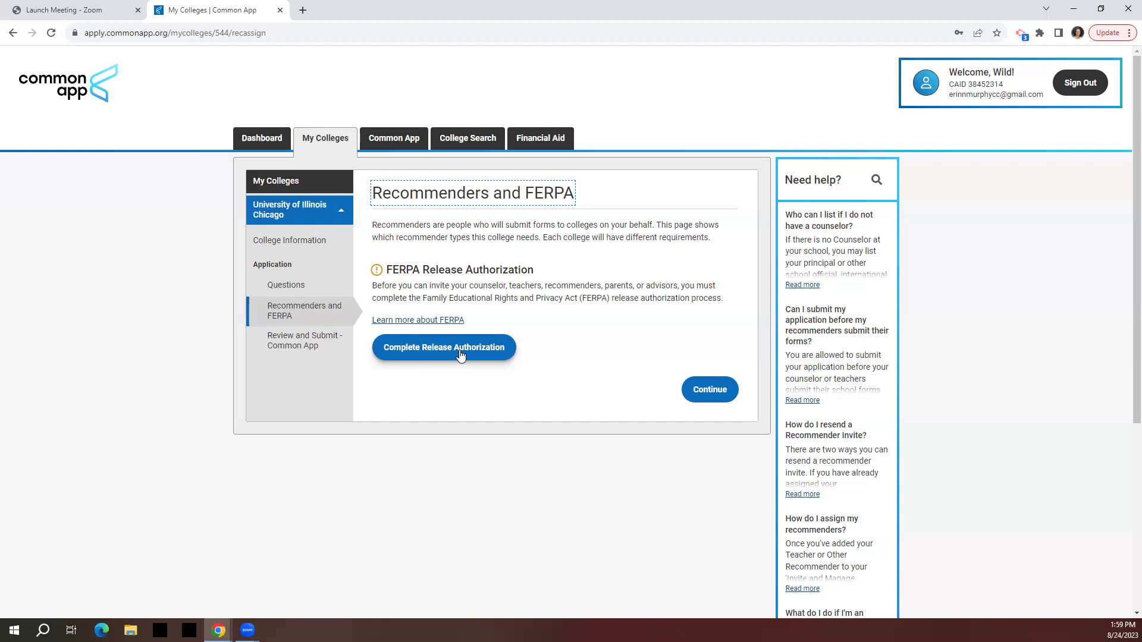
Start University of Illinois Chicago's FERPA release authorization.
{"action": "left_click", "coordinate": [459, 355]}
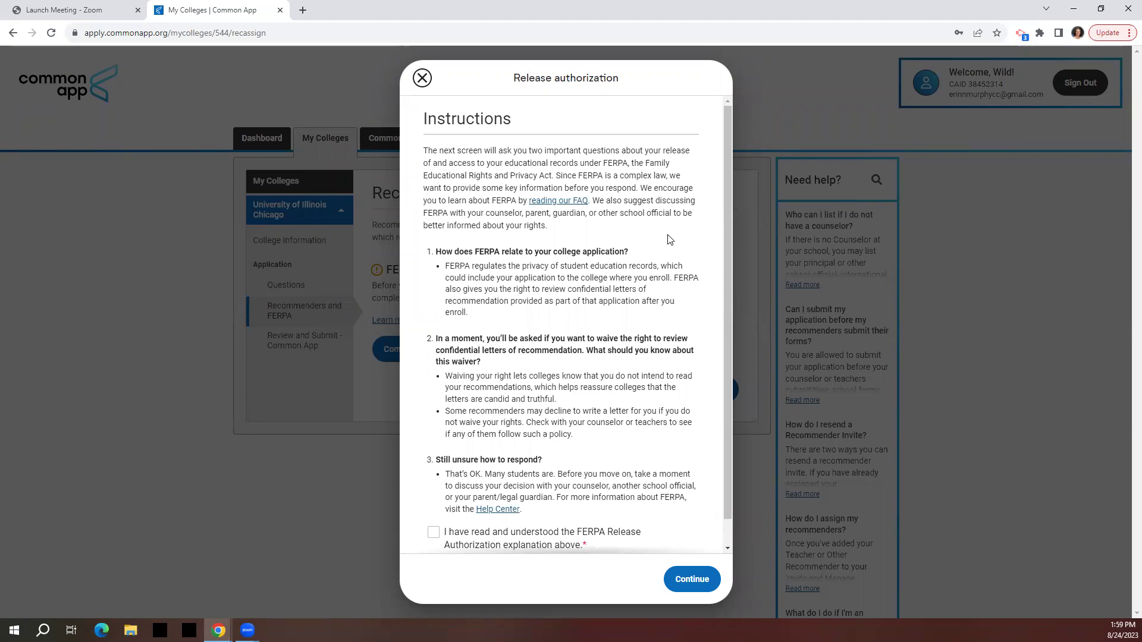
Acknowledge the FERPA explanation and records release, and waive the right to review recommendations.
{"action": "scroll", "coordinate": [667, 240], "scroll_direction": "down", "scroll_amount": 1}
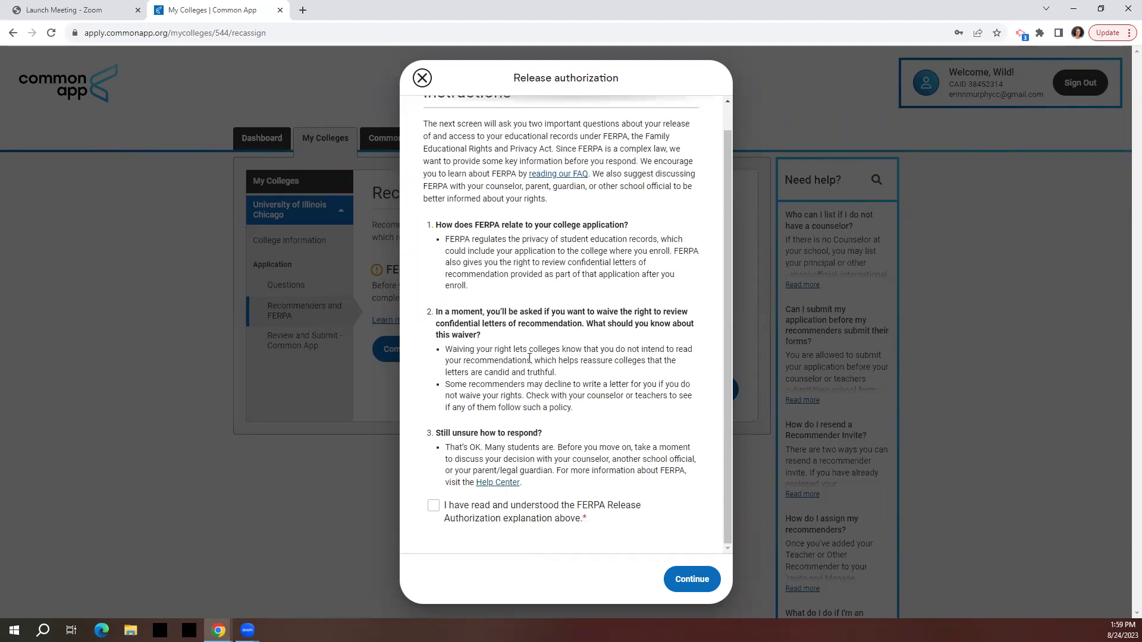
{"action": "left_click", "coordinate": [433, 507]}
{"action": "left_click", "coordinate": [691, 579]}
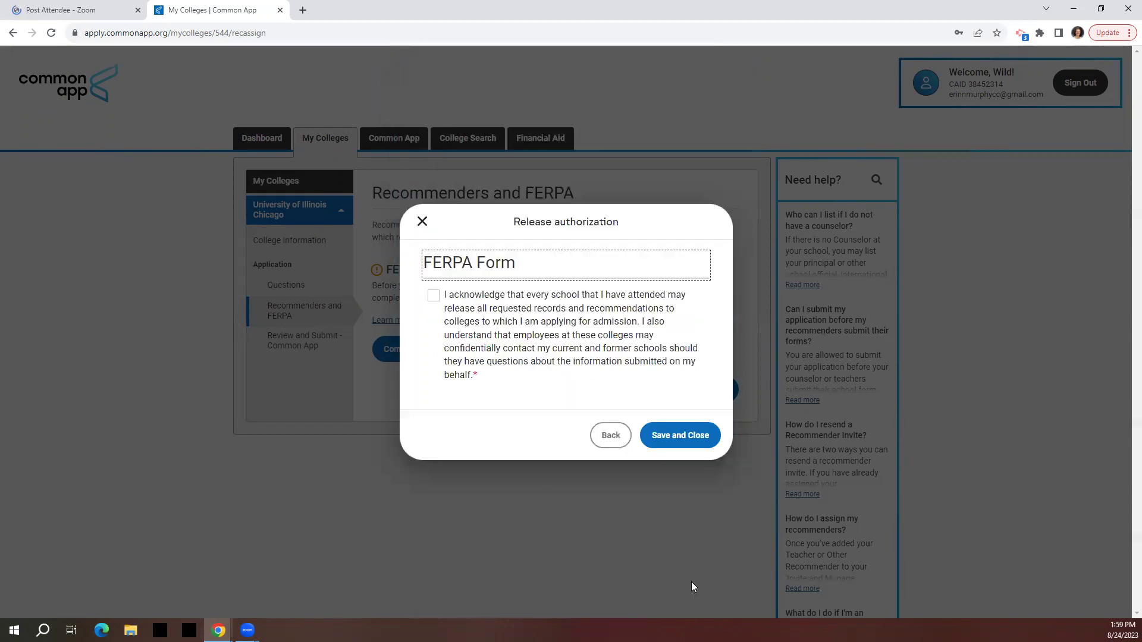
{"action": "left_click", "coordinate": [432, 296]}
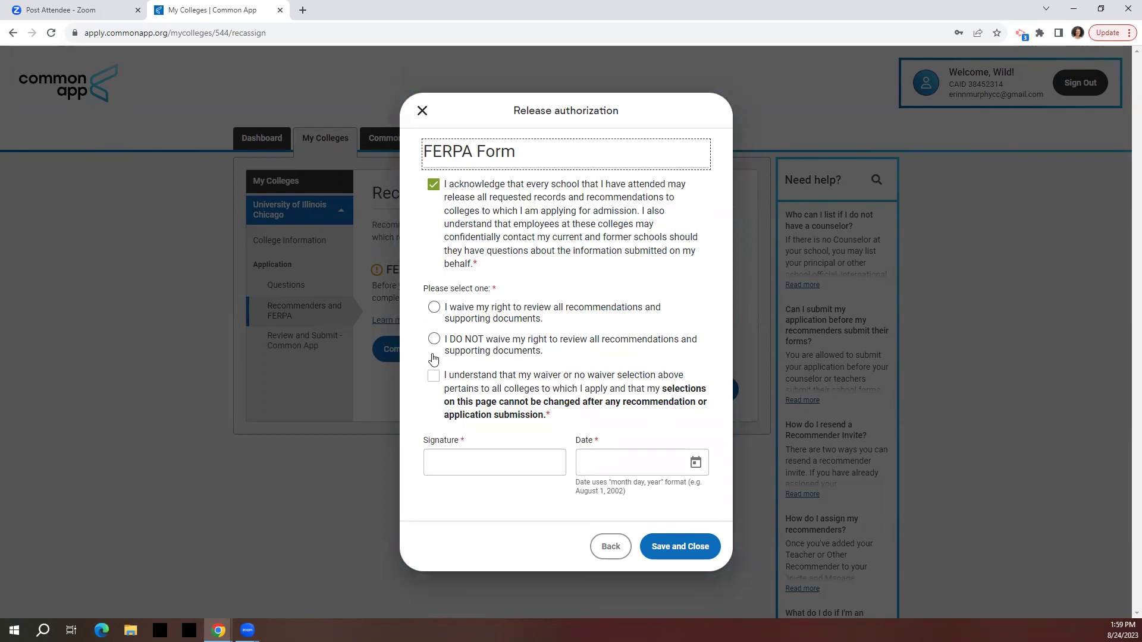
{"action": "left_click", "coordinate": [434, 310]}
{"action": "left_click", "coordinate": [435, 310]}
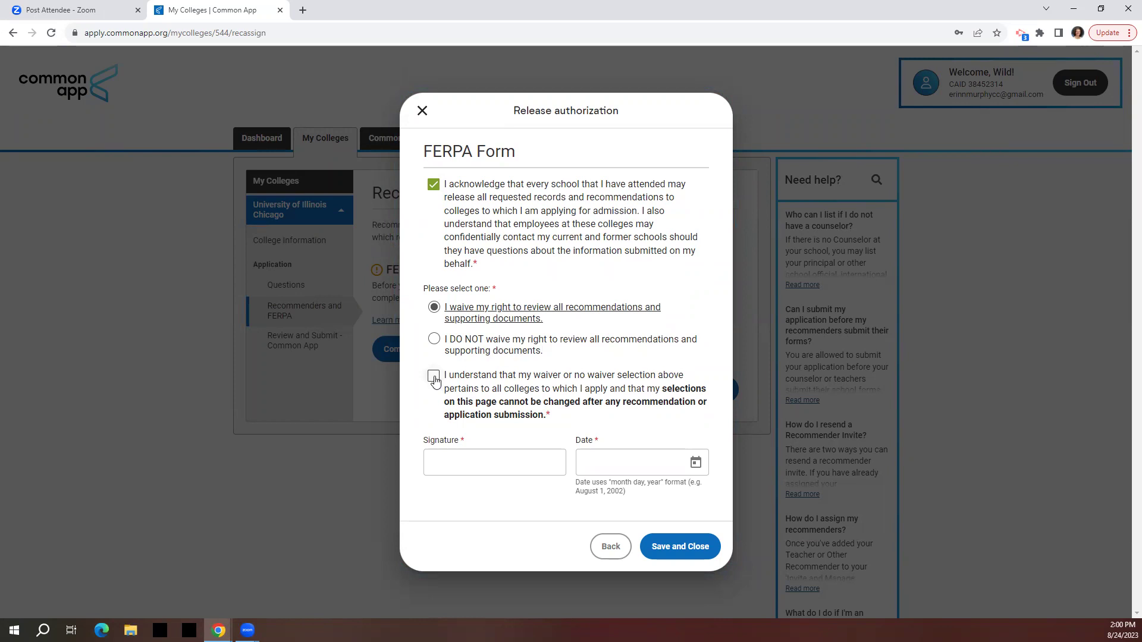
{"action": "left_click", "coordinate": [433, 376]}
Sign the FERPA release with the student's name, dated August 24, 2023, and save it.
{"action": "left_click", "coordinate": [477, 464]}
{"action": "type", "text": "Wild Cat"}
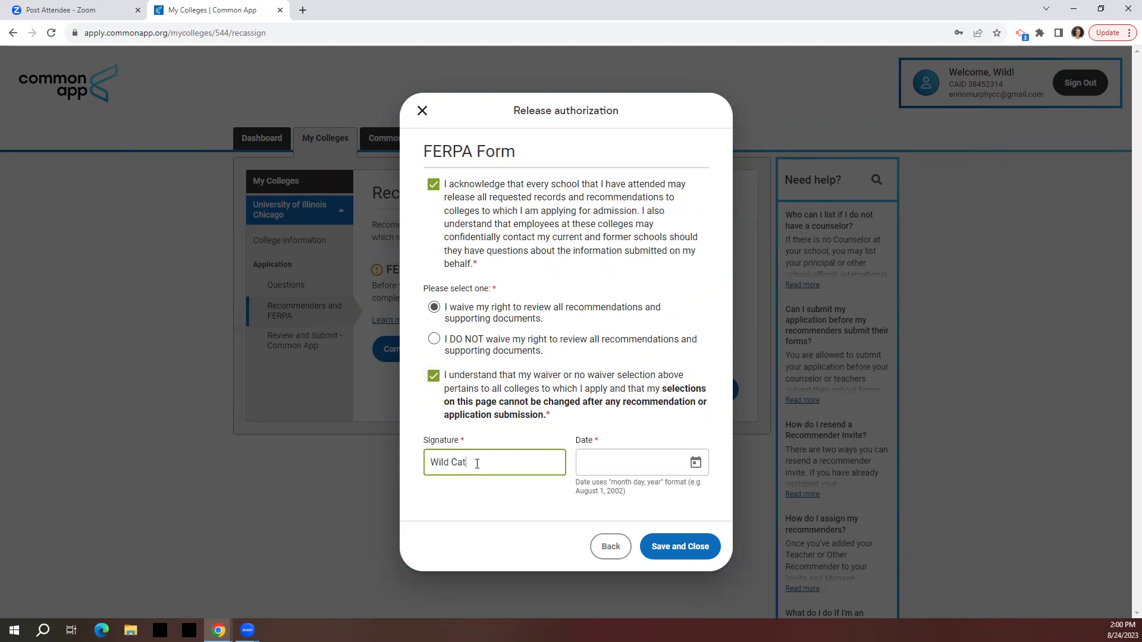
{"action": "key", "text": "Tab"}
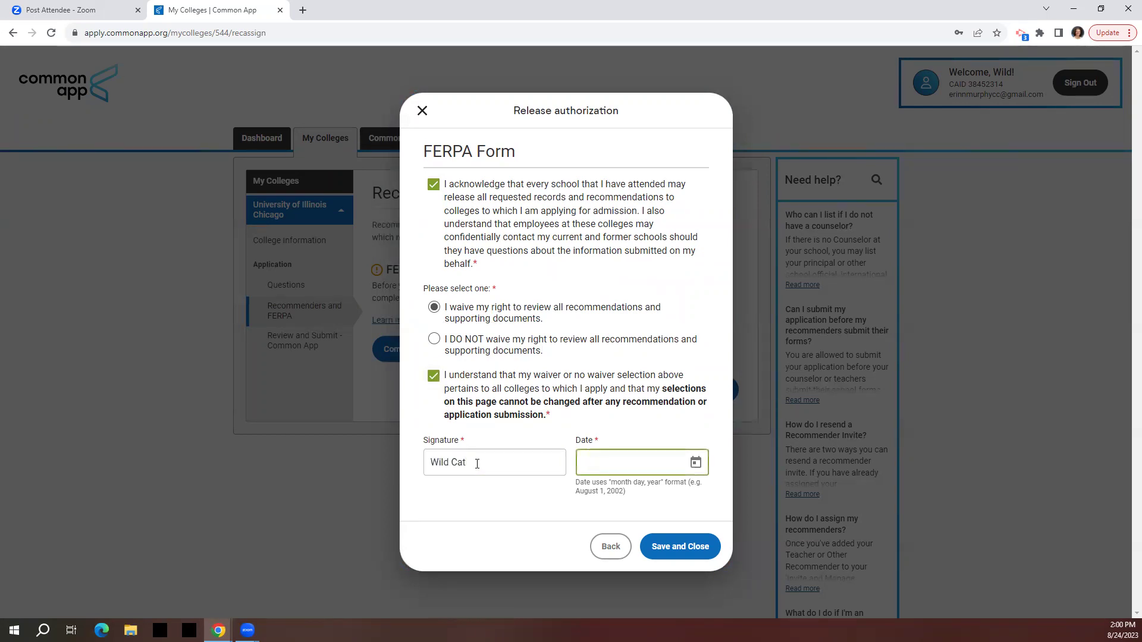
{"action": "left_click", "coordinate": [696, 463]}
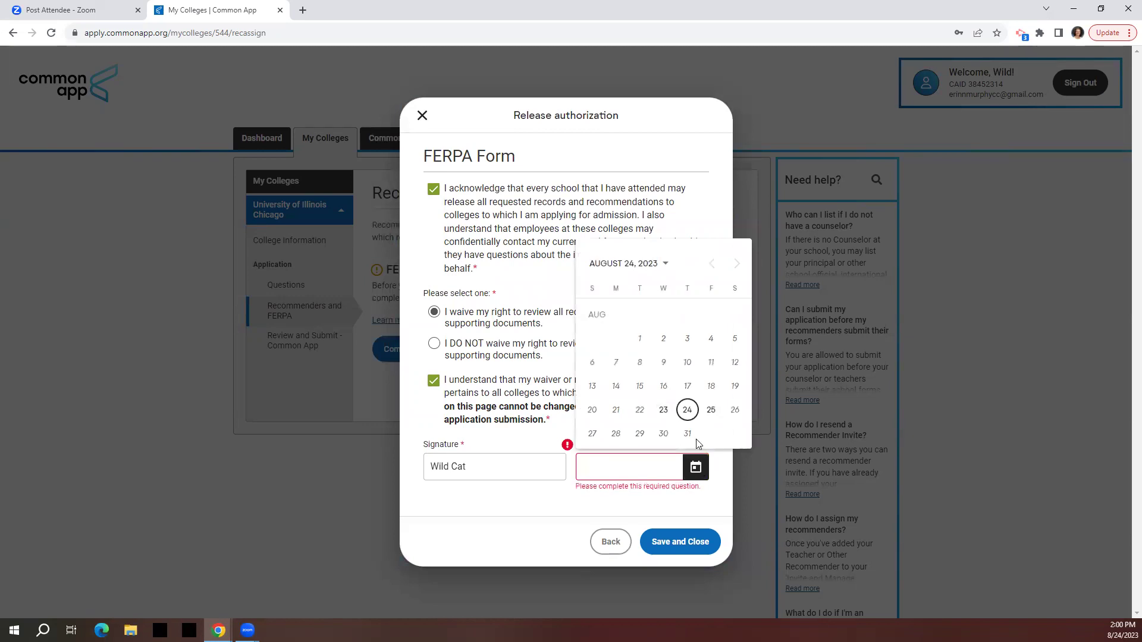
{"action": "left_click", "coordinate": [689, 412]}
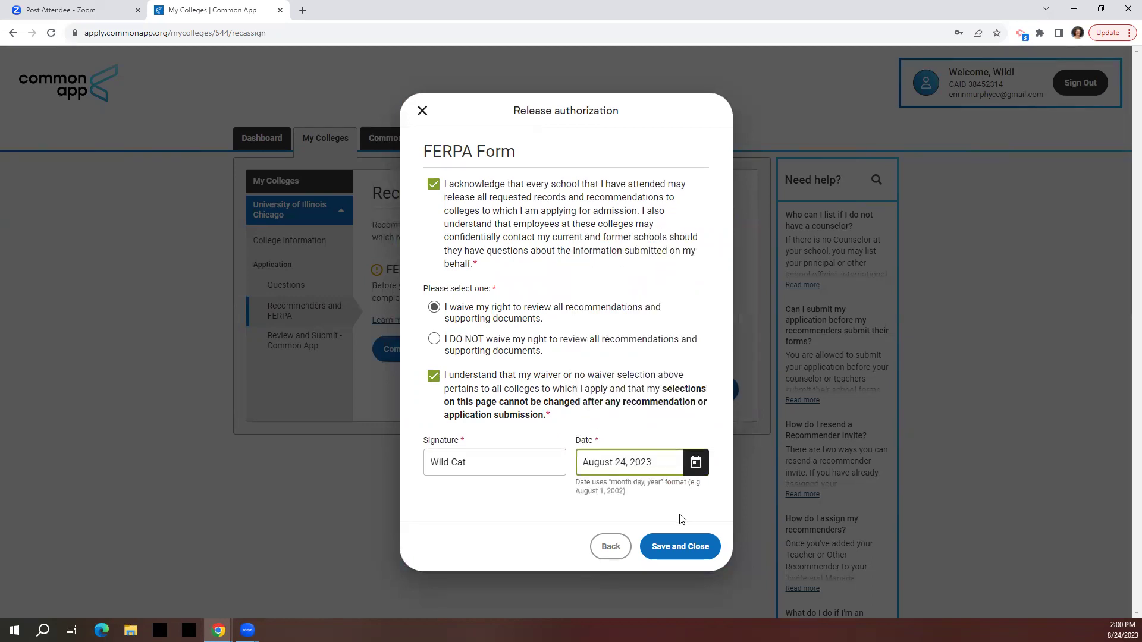
{"action": "left_click", "coordinate": [678, 543]}
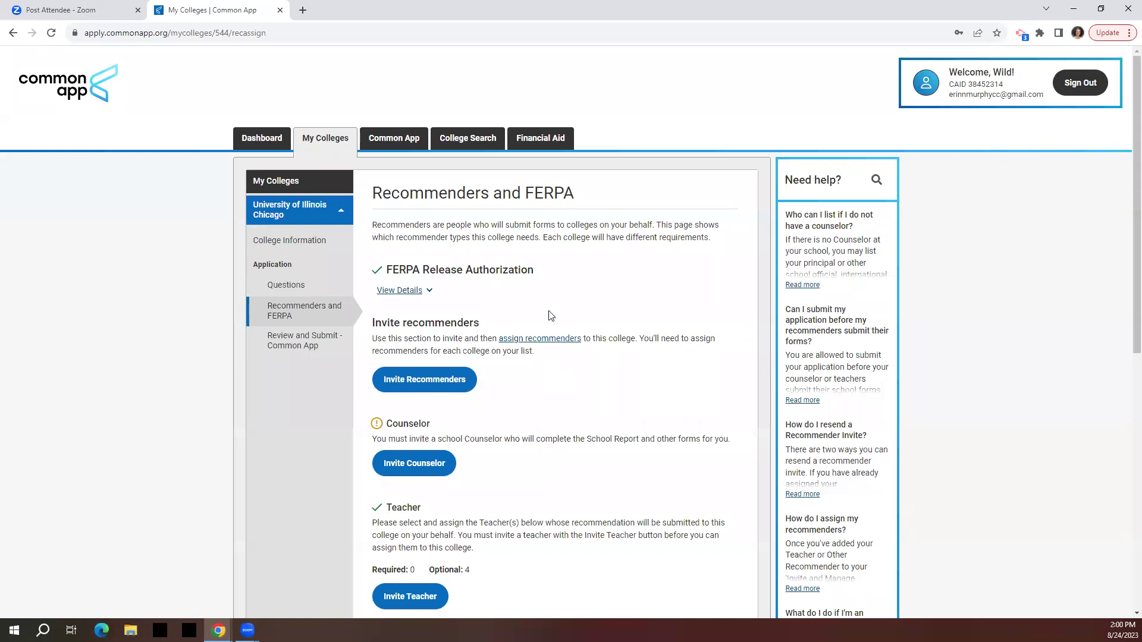
{"action": "left_click", "coordinate": [327, 140]}
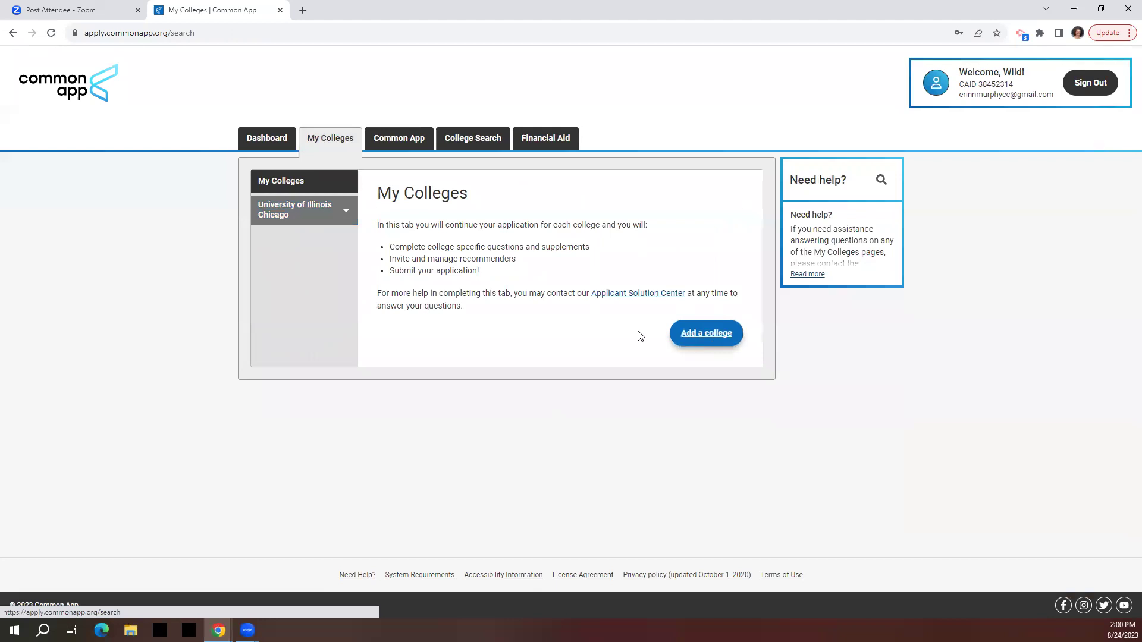
Search colleges for 'new mexico' and add University of New Mexico.
{"action": "left_click", "coordinate": [446, 253]}
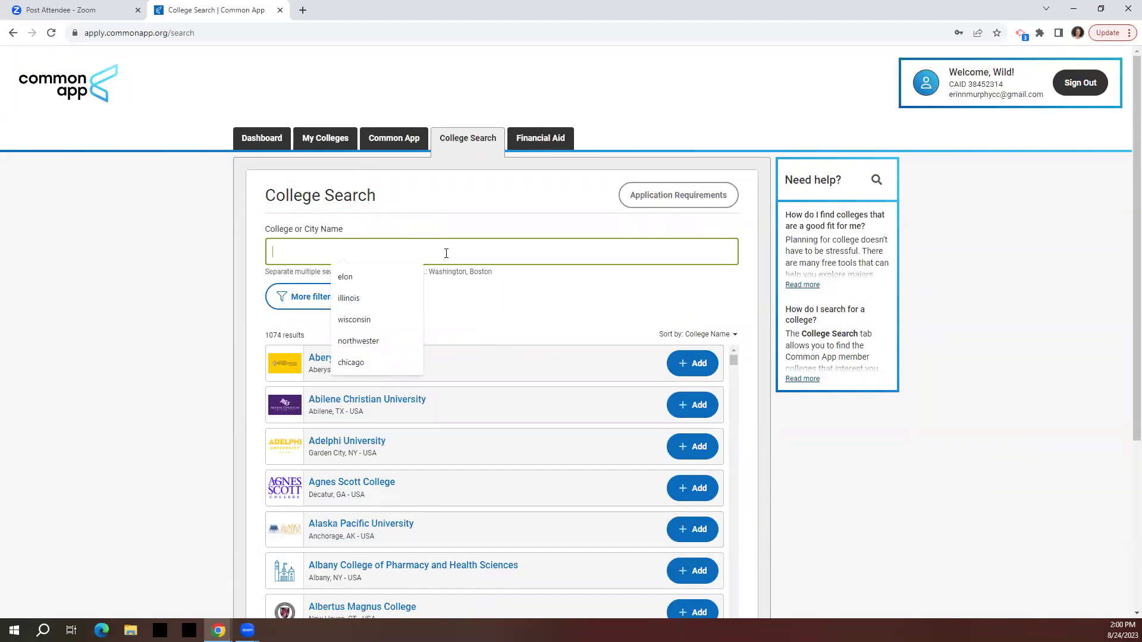
{"action": "type", "text": "new mexicao"}
{"action": "key", "text": "BackSpace"}
{"action": "key", "text": "BackSpace"}
{"action": "type", "text": "o"}
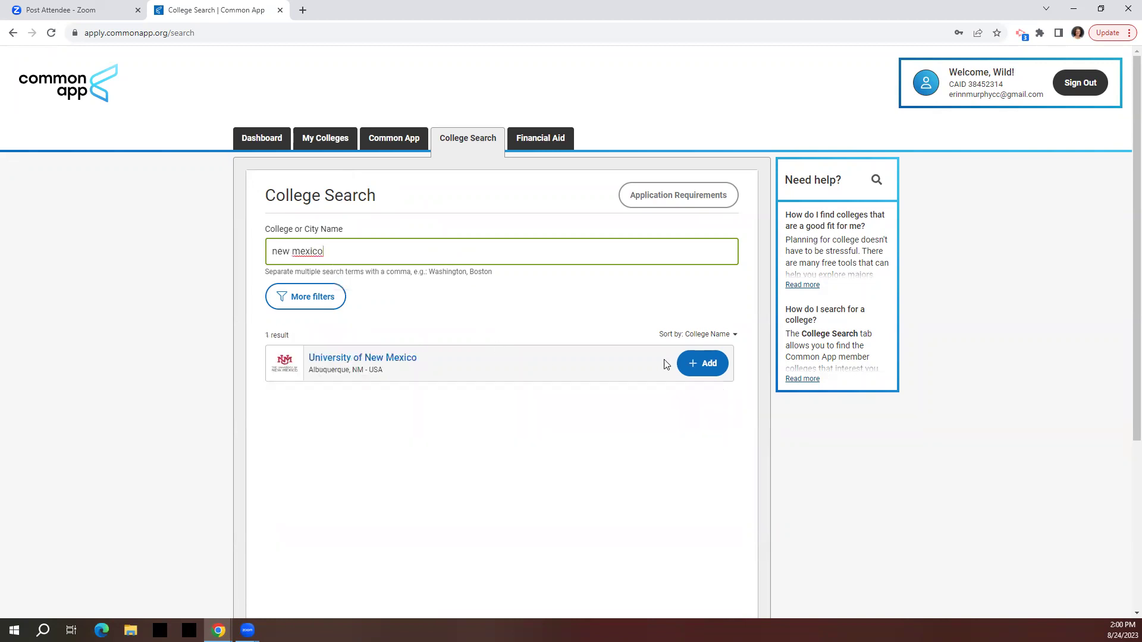
{"action": "left_click", "coordinate": [714, 365]}
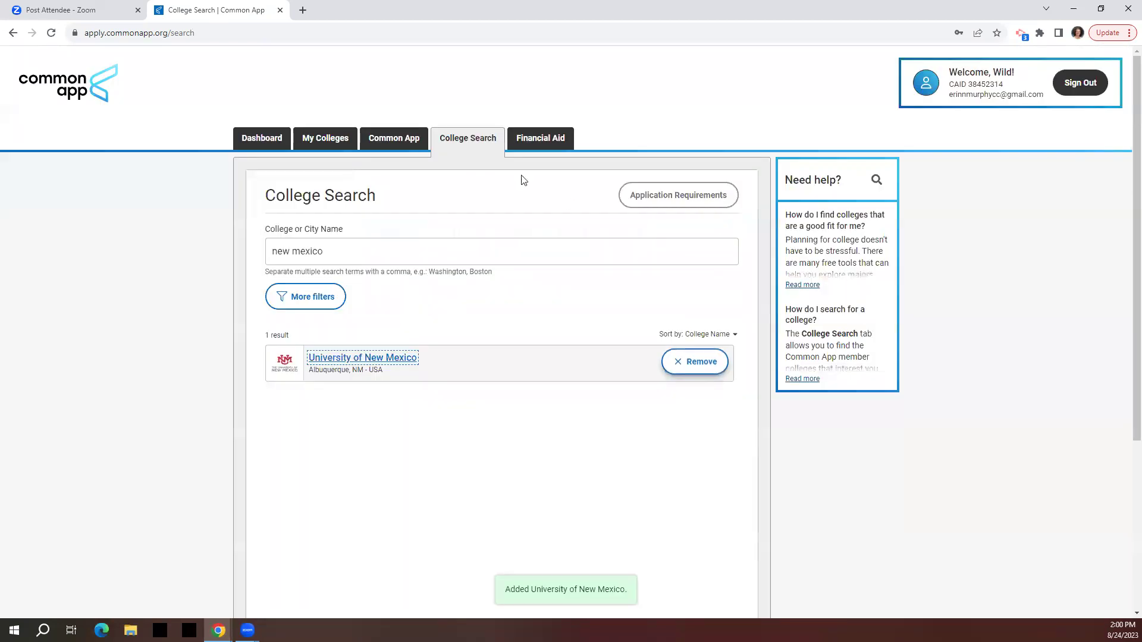
Open University of New Mexico's Recommenders and FERPA page from My Colleges.
{"action": "left_click", "coordinate": [328, 140]}
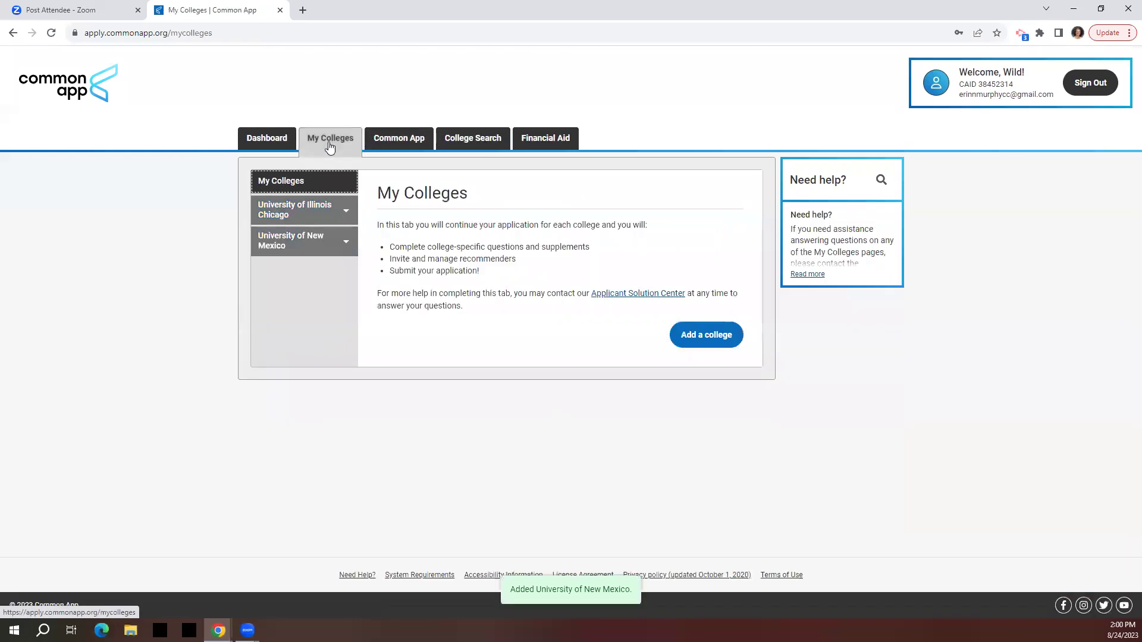
{"action": "left_click", "coordinate": [301, 238]}
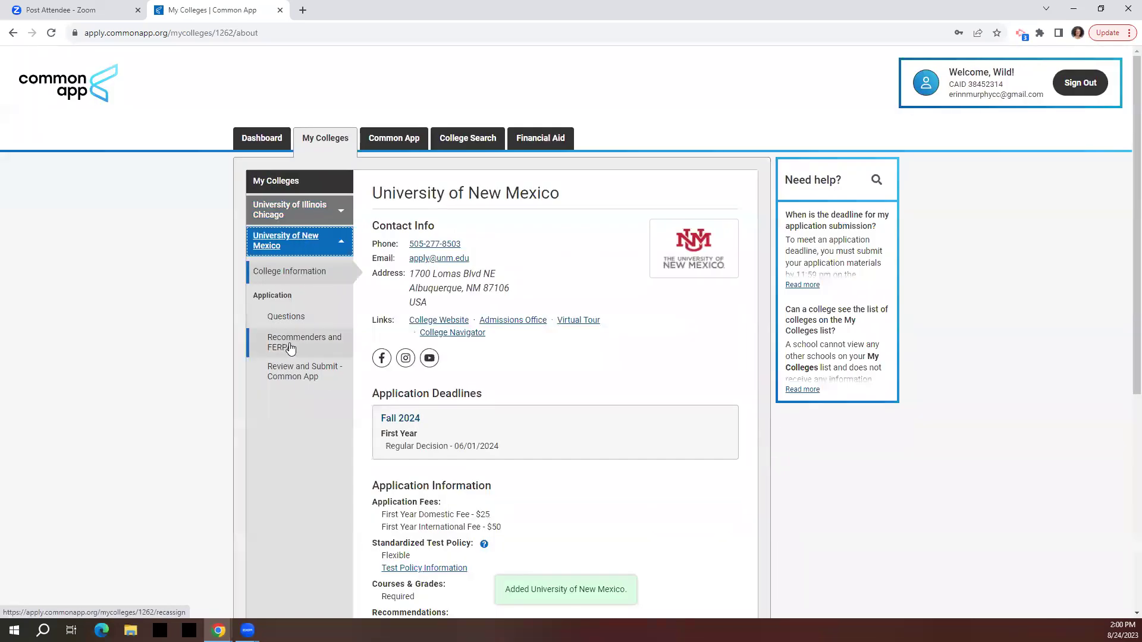
{"action": "left_click", "coordinate": [282, 348]}
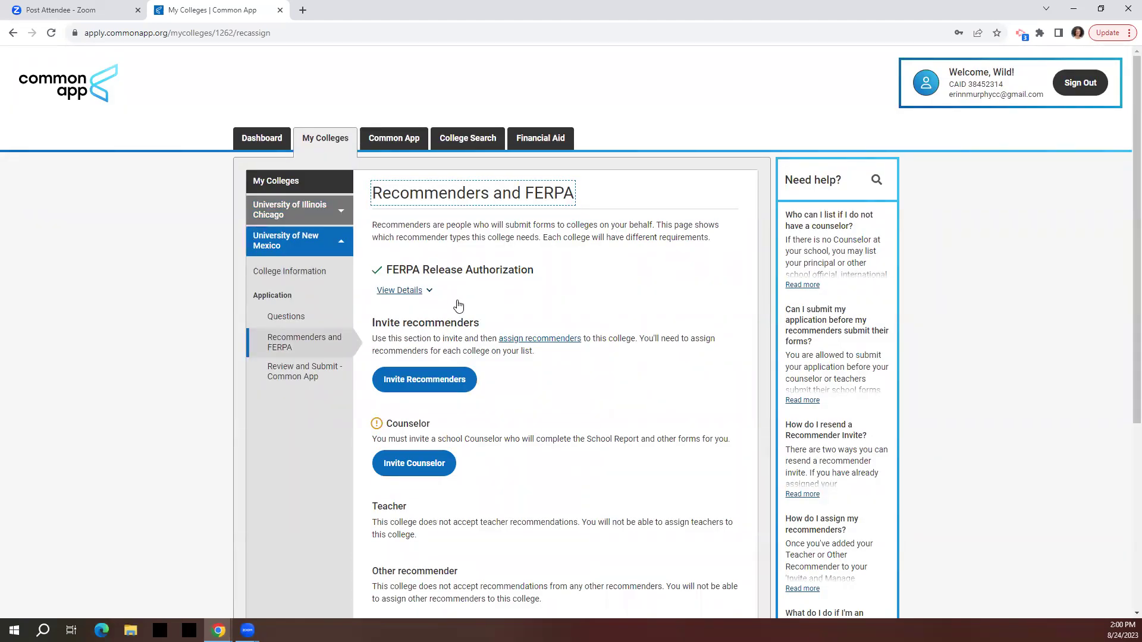
Start a counselor invitation and enter the counselor's e-mail address.
{"action": "scroll", "coordinate": [509, 298], "scroll_direction": "down", "scroll_amount": 1}
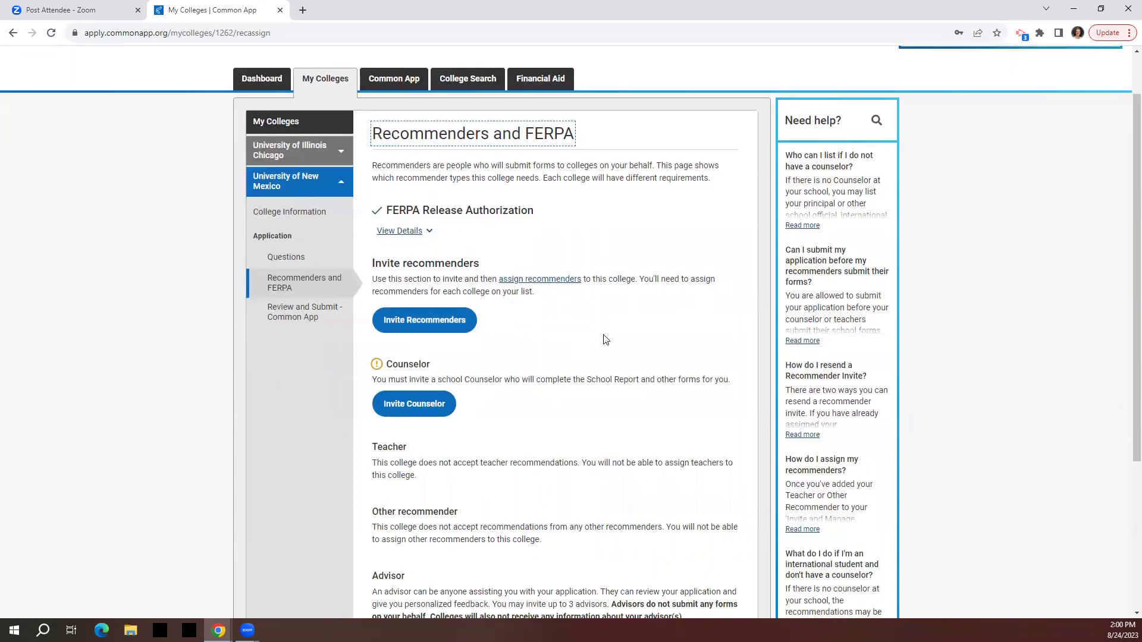
{"action": "scroll", "coordinate": [604, 339], "scroll_direction": "down", "scroll_amount": 3}
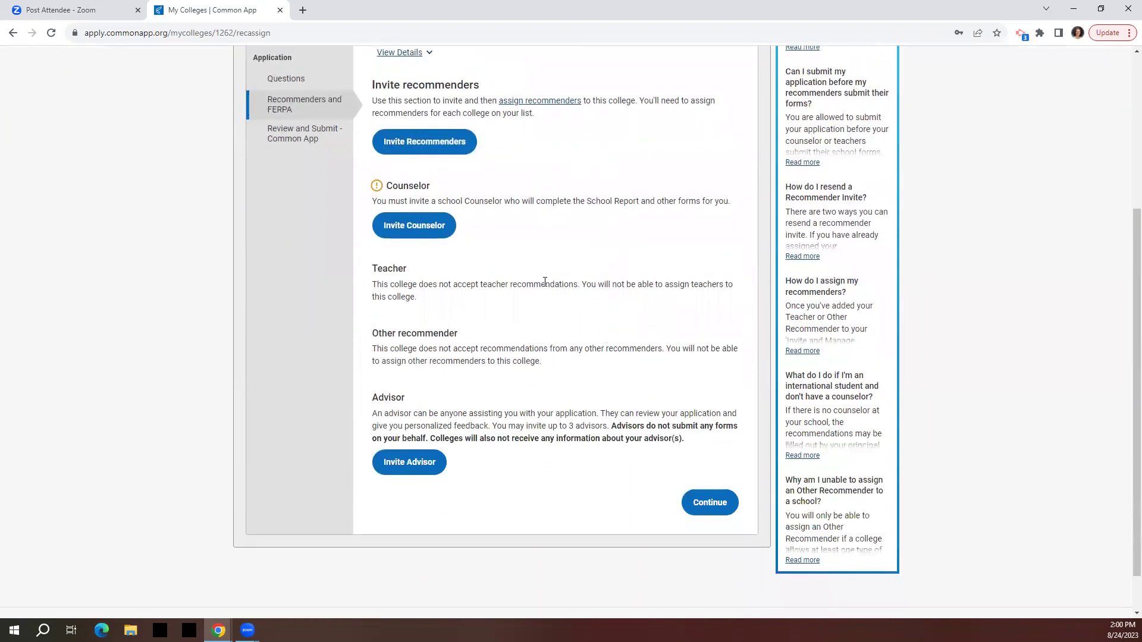
{"action": "left_click", "coordinate": [414, 225]}
{"action": "left_click", "coordinate": [530, 243]}
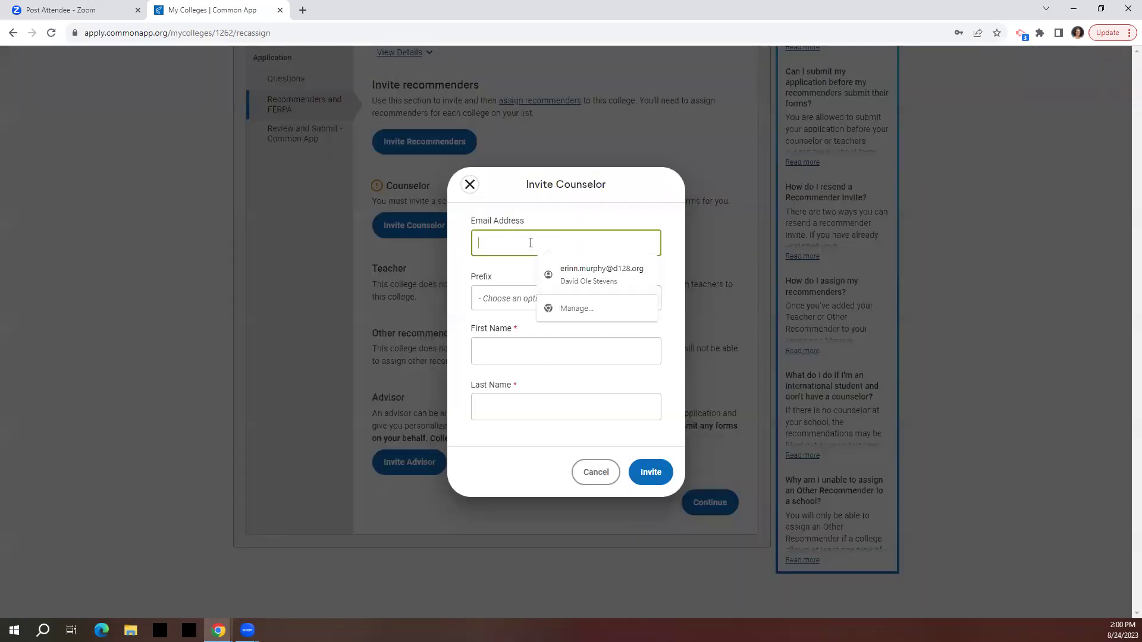
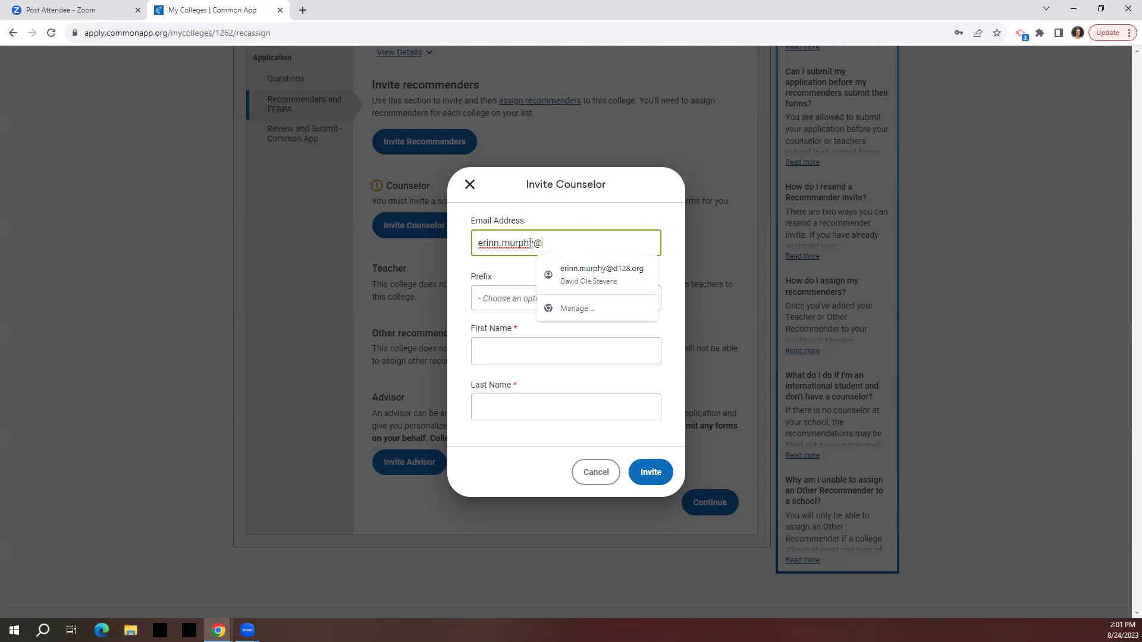
{"action": "left_click", "coordinate": [517, 268]}
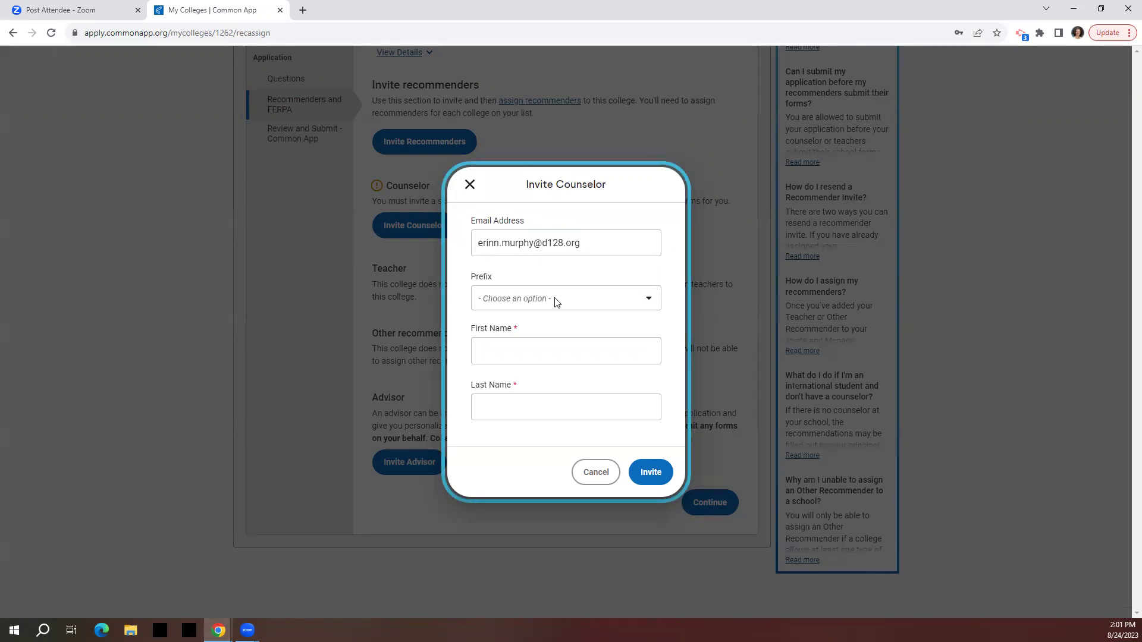
Fill in the counselor's first and last name and send the invitation.
{"action": "left_click", "coordinate": [529, 348]}
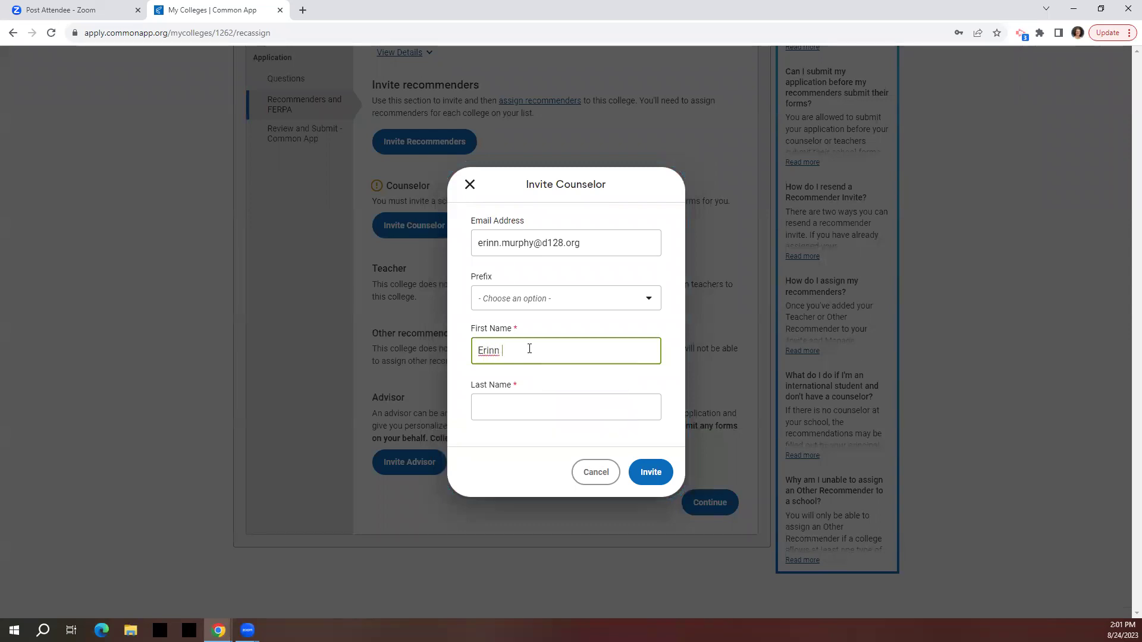
{"action": "key", "text": "Tab"}
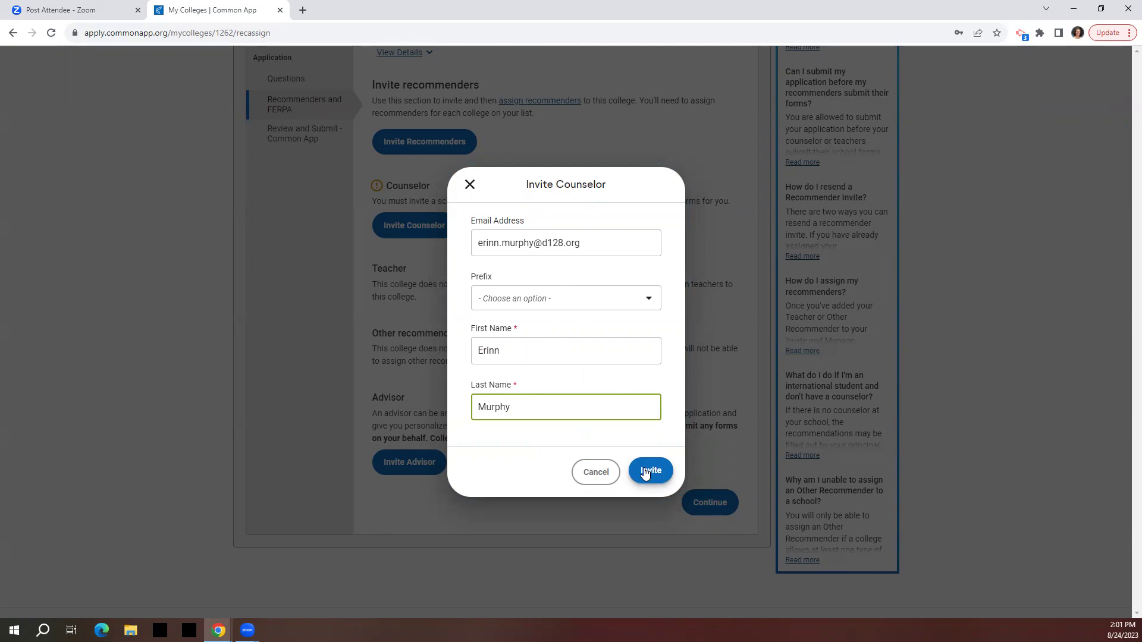
{"action": "left_click", "coordinate": [645, 473]}
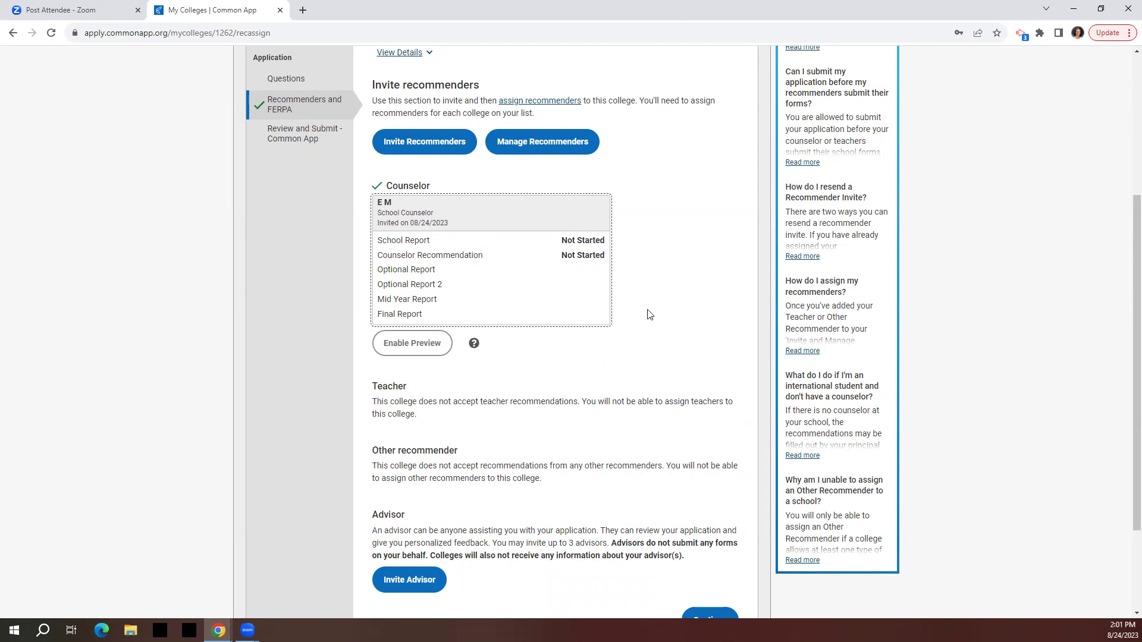
{"action": "scroll", "coordinate": [650, 314], "scroll_direction": "down", "scroll_amount": 1}
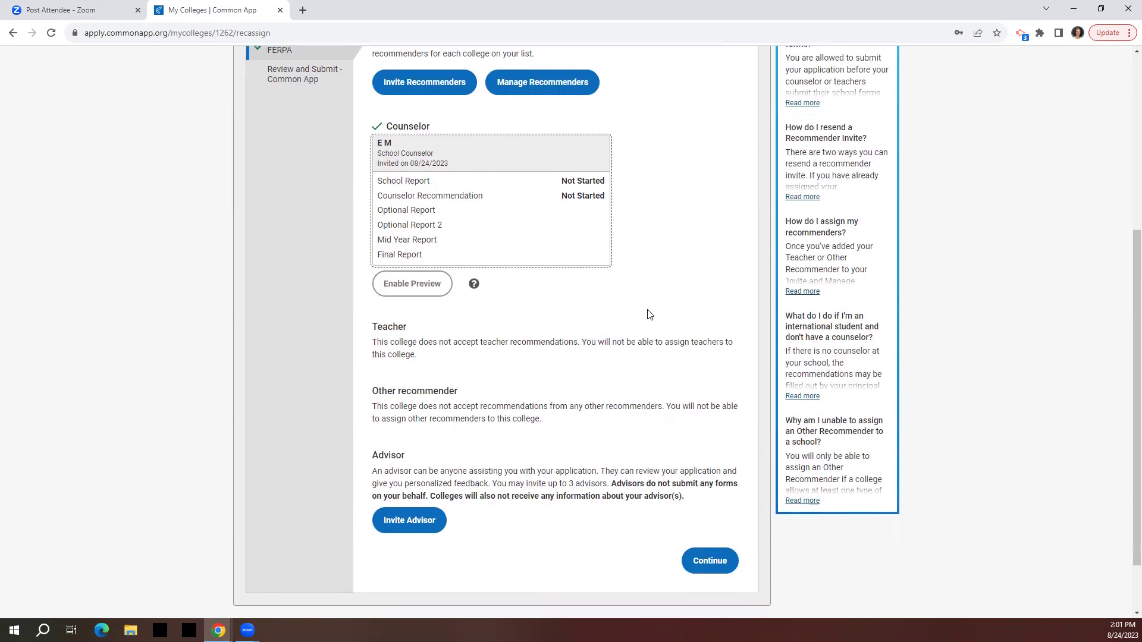
{"action": "scroll", "coordinate": [649, 314], "scroll_direction": "up", "scroll_amount": 3}
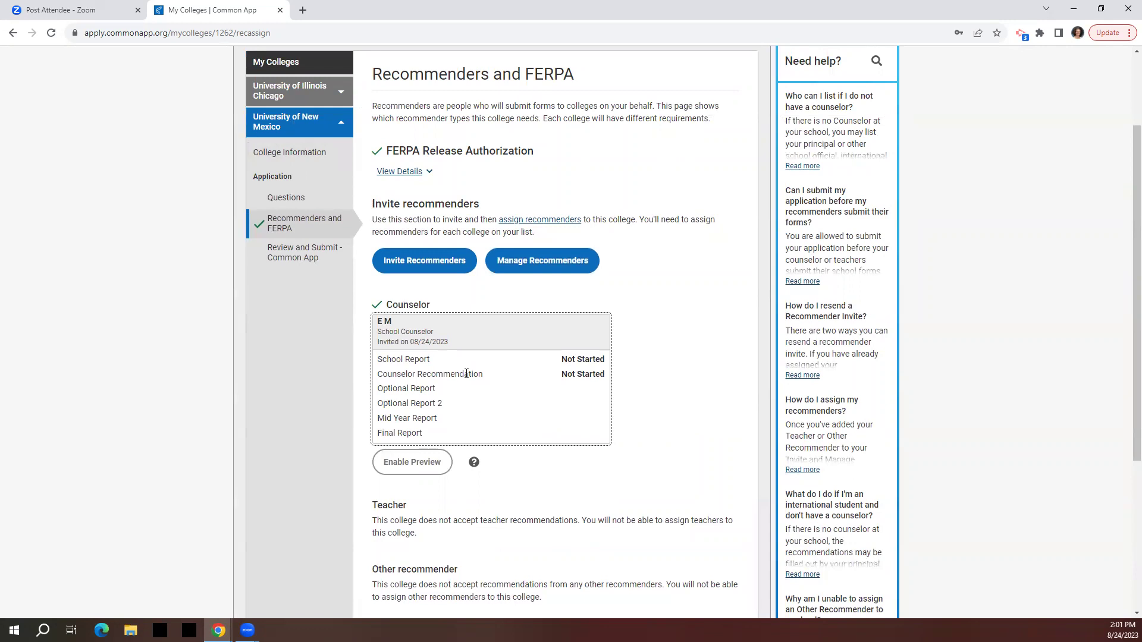
{"action": "scroll", "coordinate": [488, 390], "scroll_direction": "down", "scroll_amount": 2}
{"action": "scroll", "coordinate": [541, 404], "scroll_direction": "up", "scroll_amount": 4}
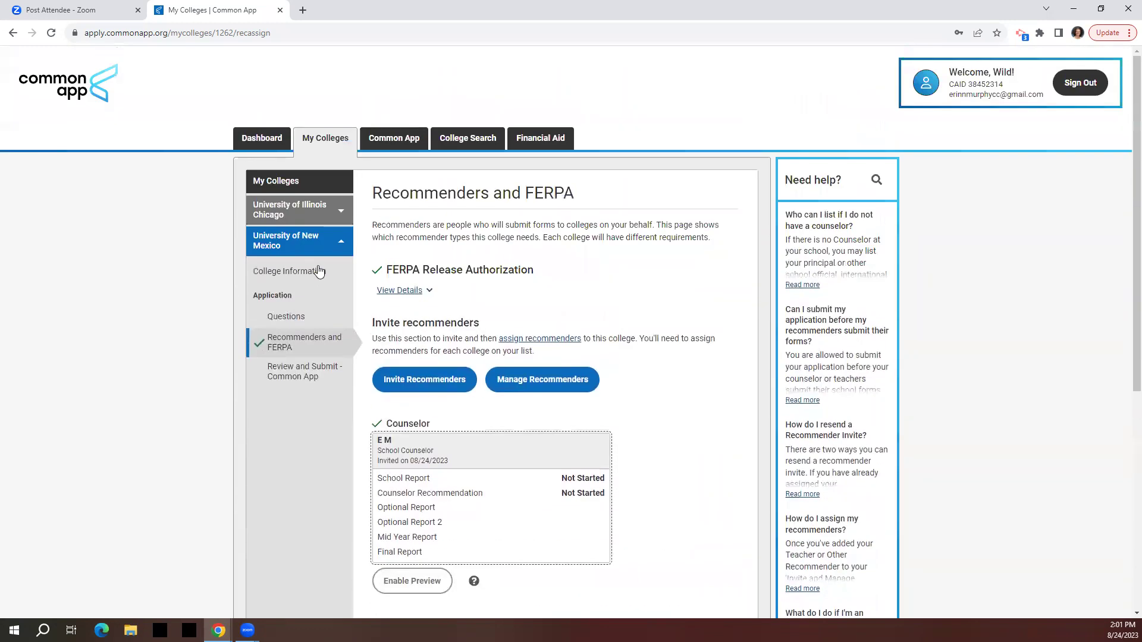
Review UIC's counselor, teacher and other recommender sections, then bring up Invite Teacher.
{"action": "left_click", "coordinate": [296, 215]}
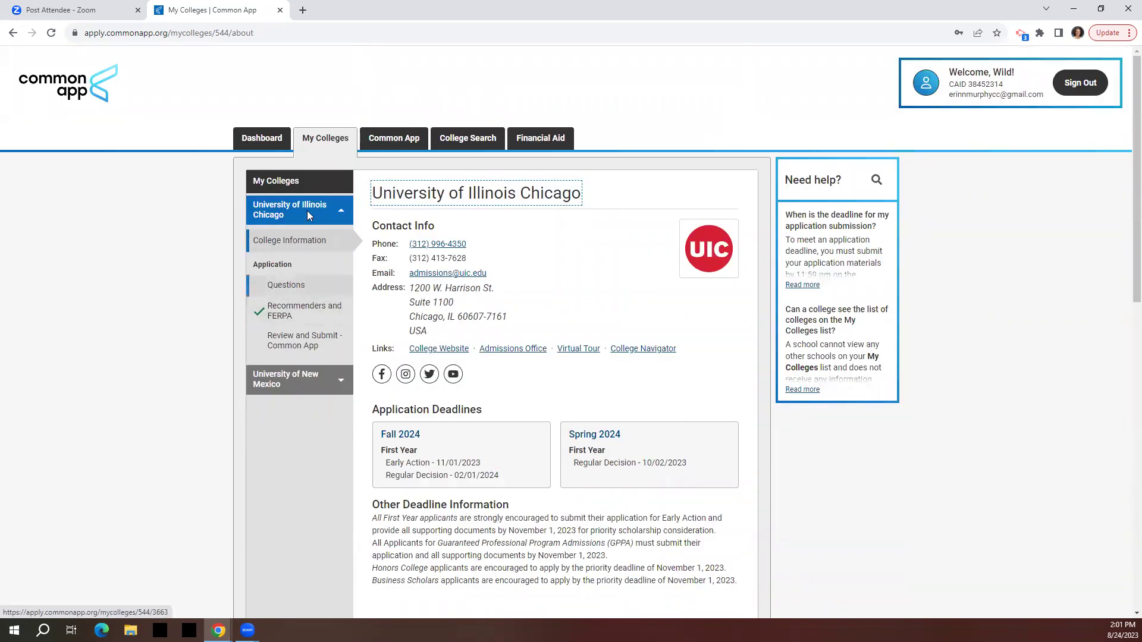
{"action": "left_click", "coordinate": [287, 312]}
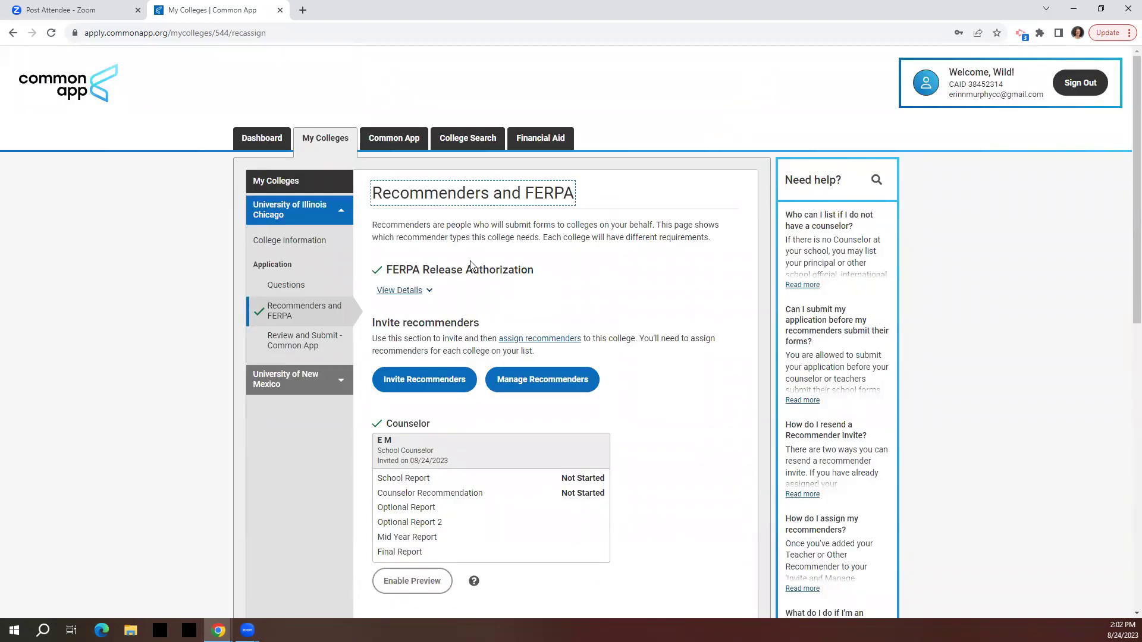
{"action": "scroll", "coordinate": [592, 314], "scroll_direction": "down", "scroll_amount": 1}
{"action": "scroll", "coordinate": [631, 336], "scroll_direction": "down", "scroll_amount": 2}
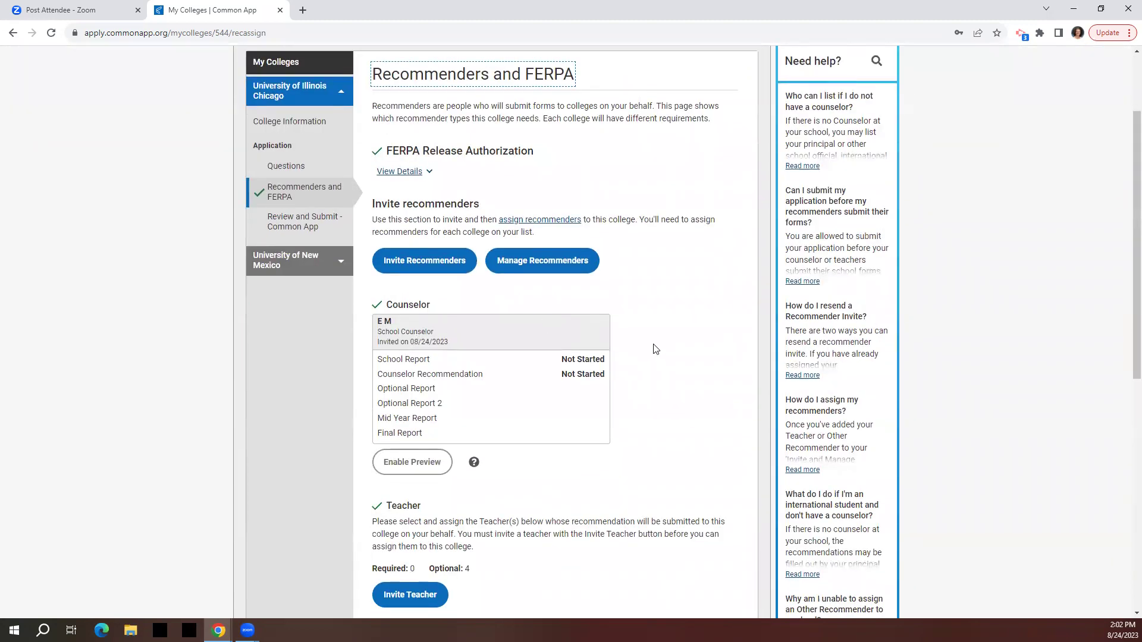
{"action": "scroll", "coordinate": [656, 349], "scroll_direction": "down", "scroll_amount": 2}
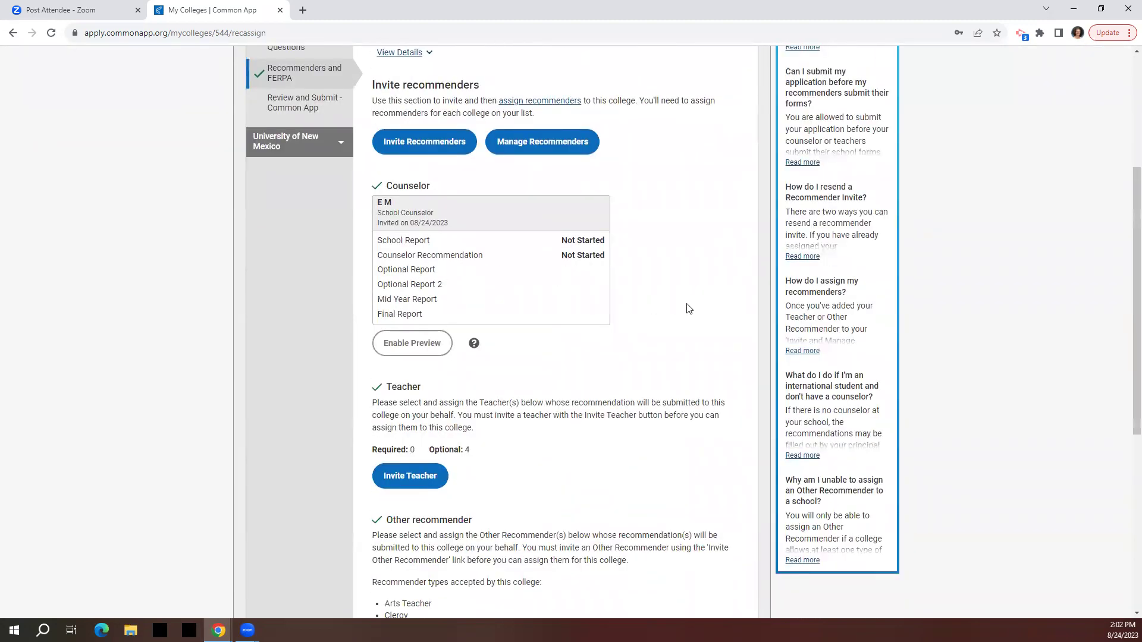
{"action": "scroll", "coordinate": [690, 310], "scroll_direction": "down", "scroll_amount": 1}
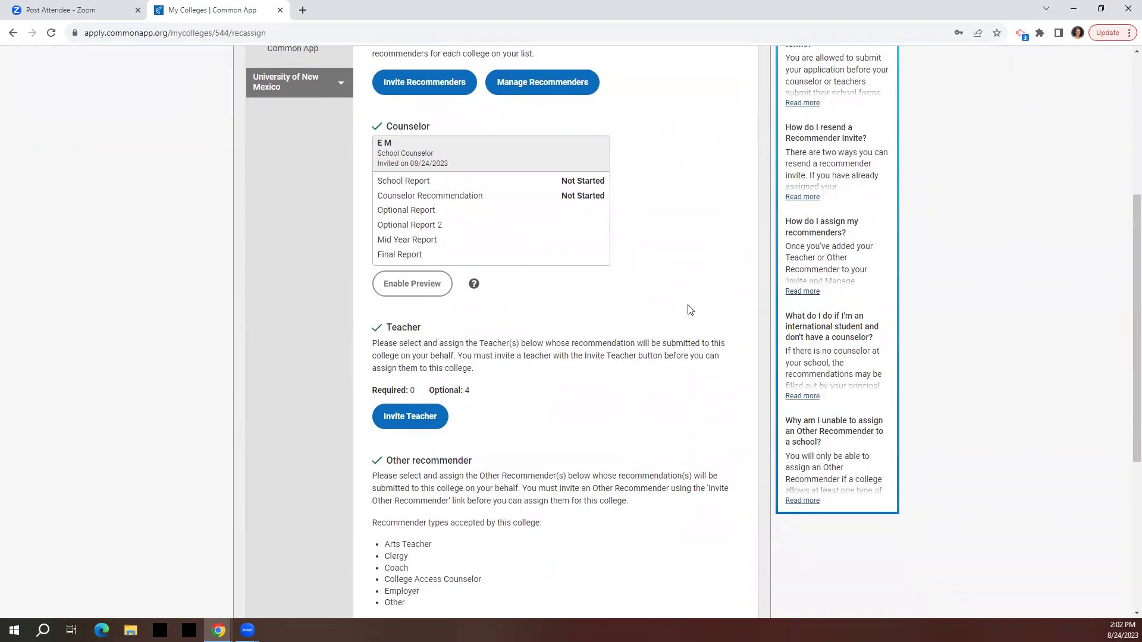
{"action": "scroll", "coordinate": [689, 310], "scroll_direction": "down", "scroll_amount": 1}
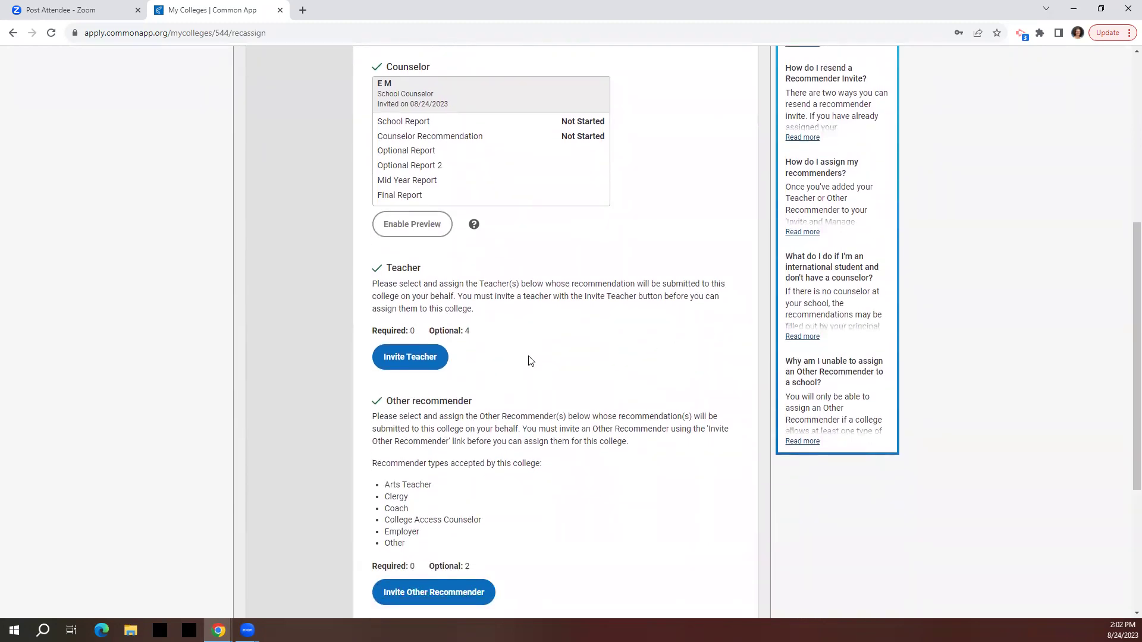
{"action": "left_click", "coordinate": [407, 357]}
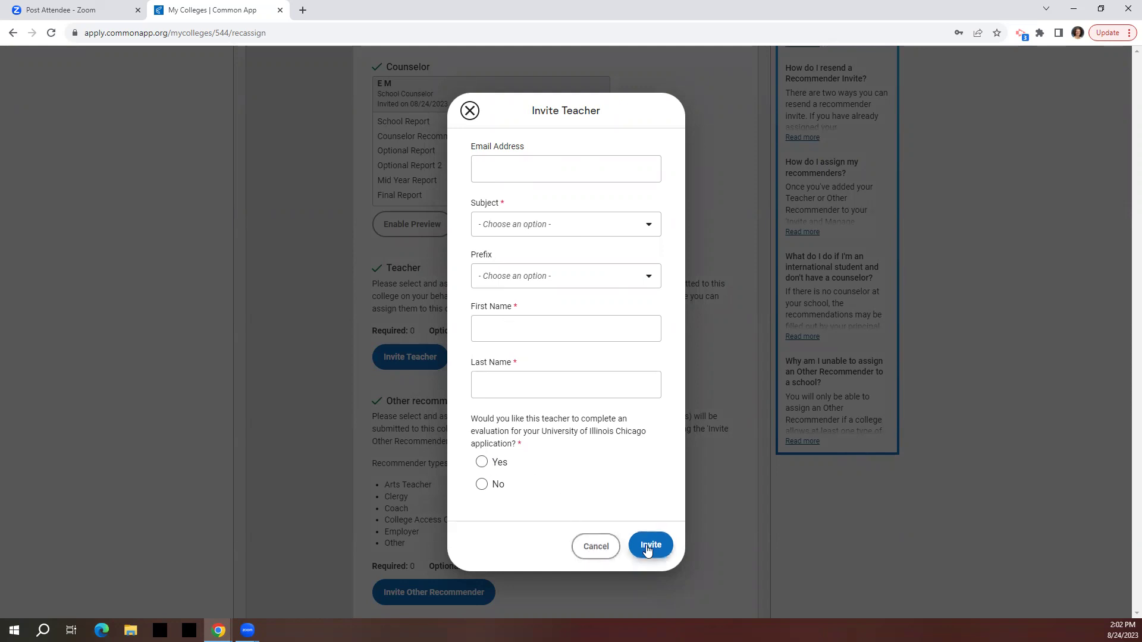
Cancel the Invite Teacher form without sending, back on UIC's recommenders list.
{"action": "left_click", "coordinate": [596, 546]}
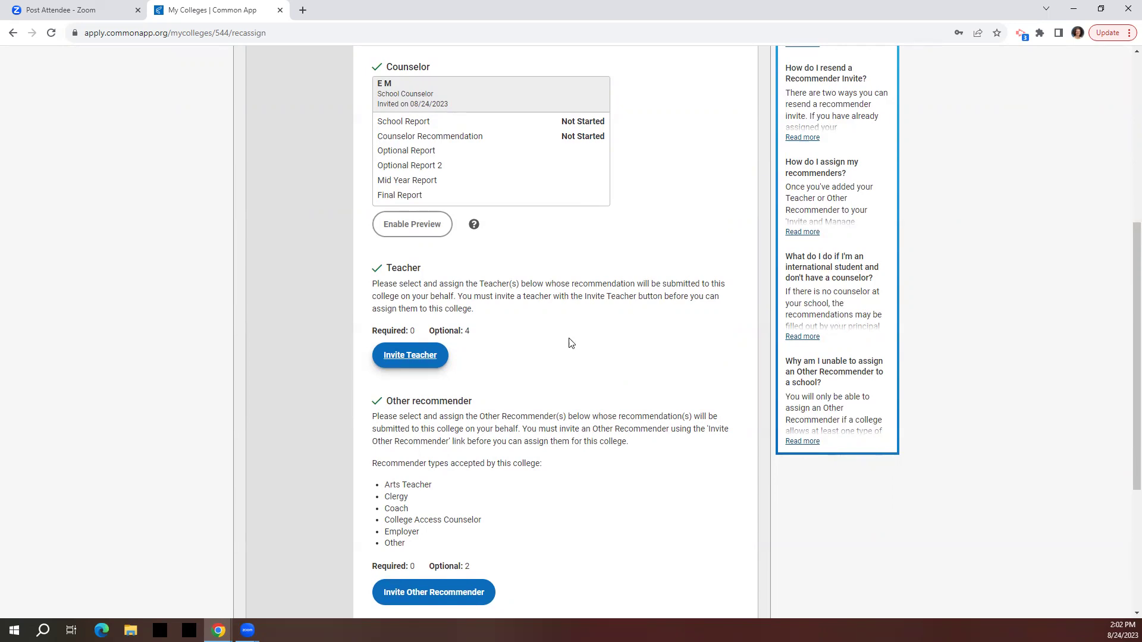
{"action": "scroll", "coordinate": [569, 343], "scroll_direction": "up", "scroll_amount": 3}
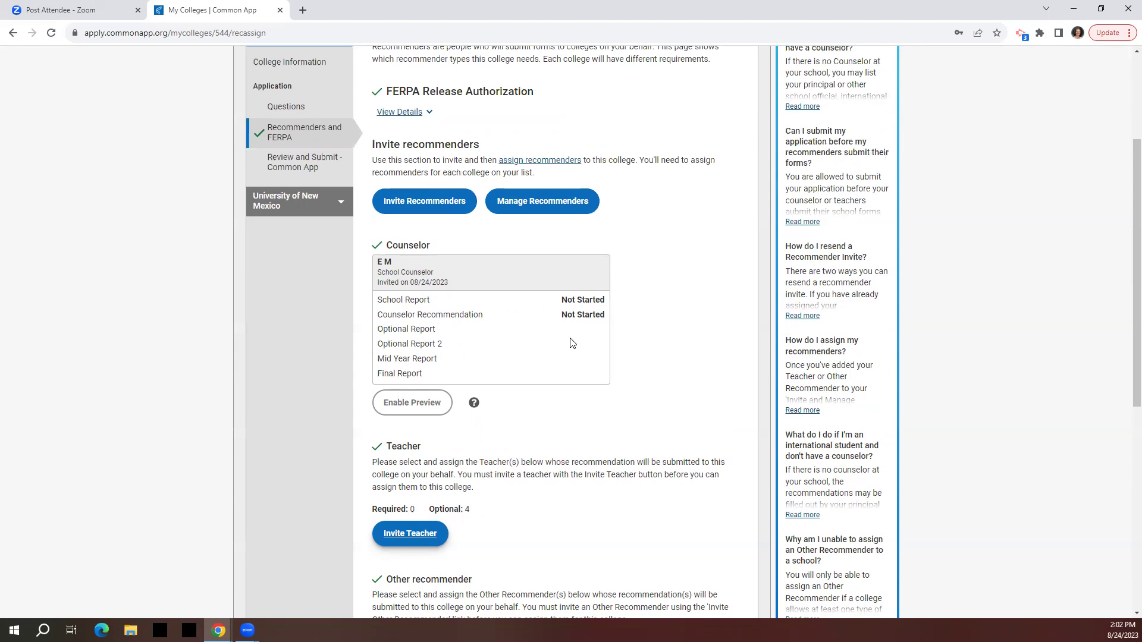
Return to the top and show the Common App Profile page with the Personal Information form.
{"action": "scroll", "coordinate": [660, 361], "scroll_direction": "up", "scroll_amount": 2}
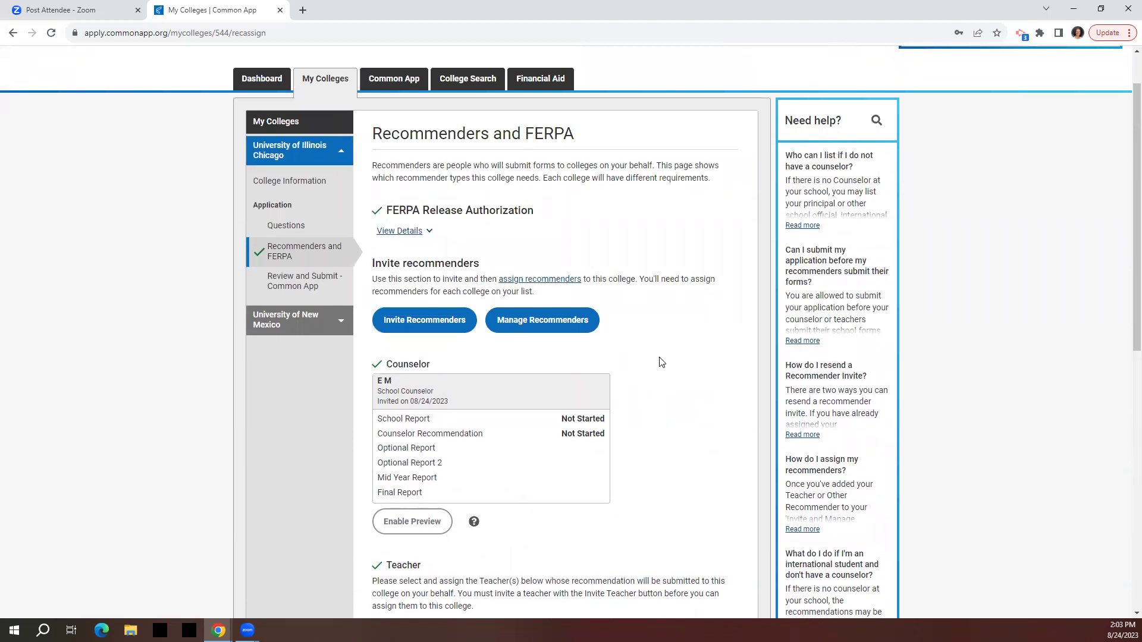
{"action": "scroll", "coordinate": [660, 361], "scroll_direction": "up", "scroll_amount": 1}
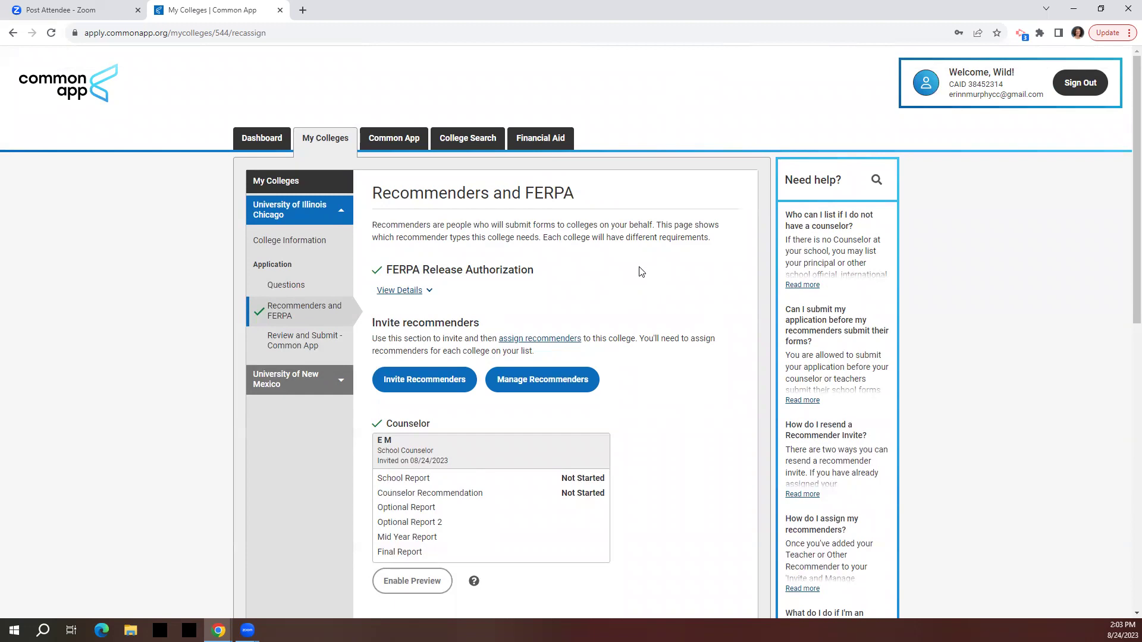
{"action": "left_click", "coordinate": [388, 140]}
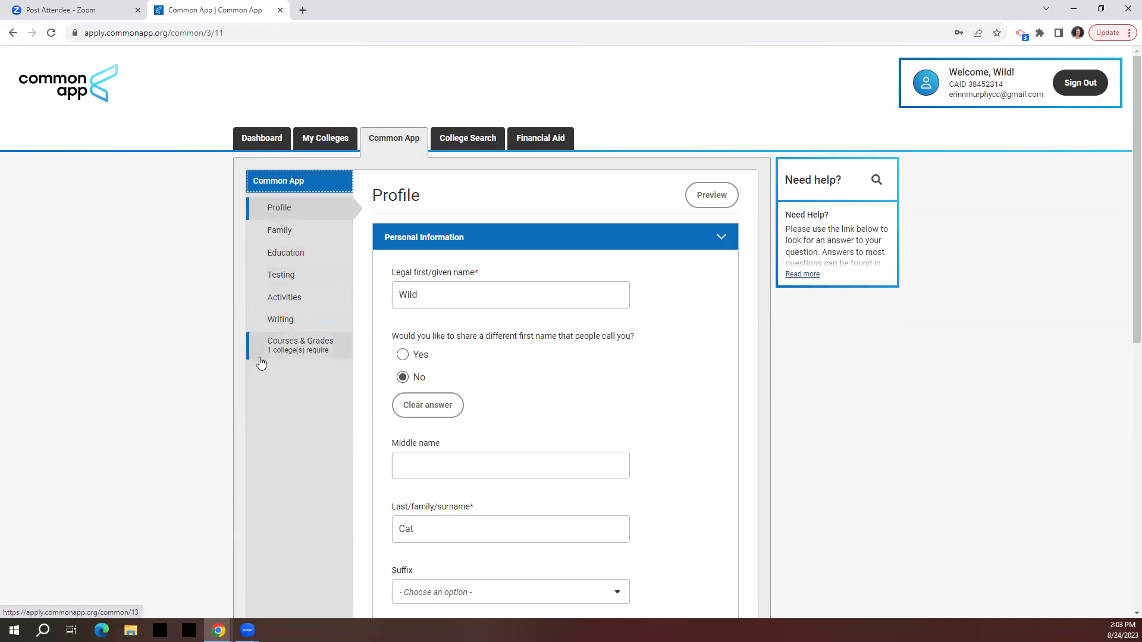
Read through University of Illinois Chicago's college-specific questions from My Colleges.
{"action": "left_click", "coordinate": [340, 147]}
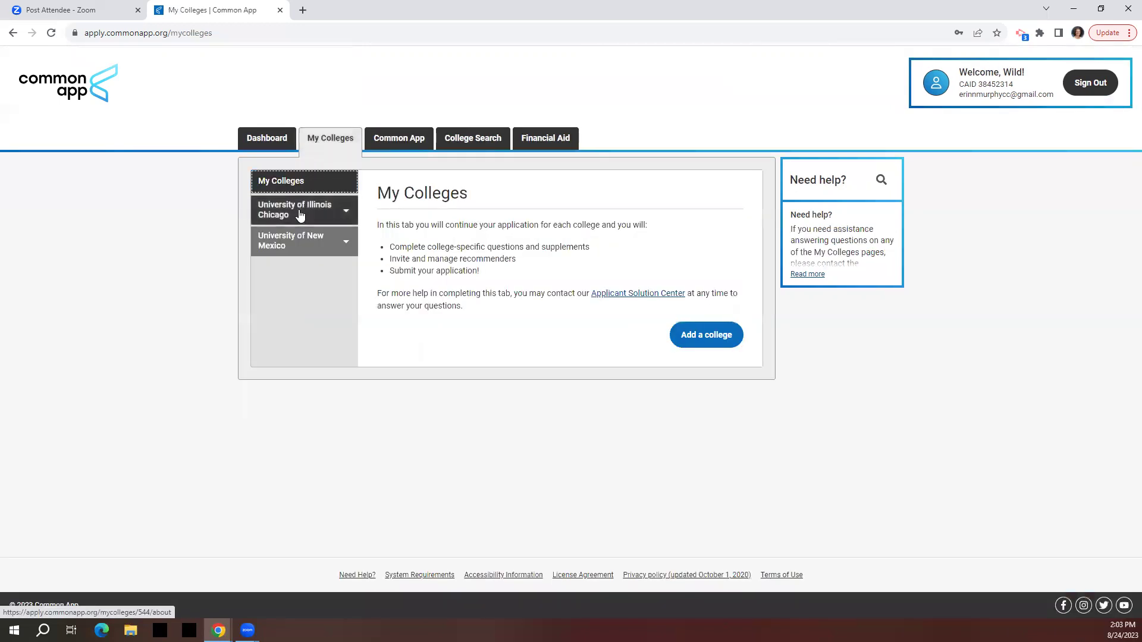
{"action": "left_click", "coordinate": [301, 215]}
{"action": "left_click", "coordinate": [289, 286]}
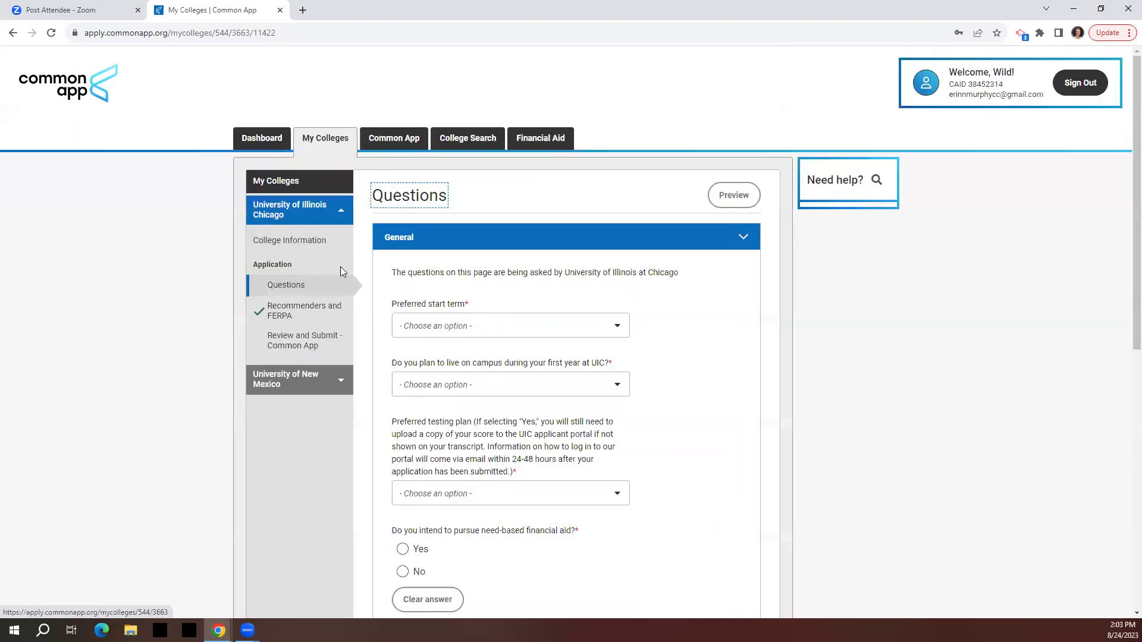
{"action": "scroll", "coordinate": [427, 276], "scroll_direction": "down", "scroll_amount": 2}
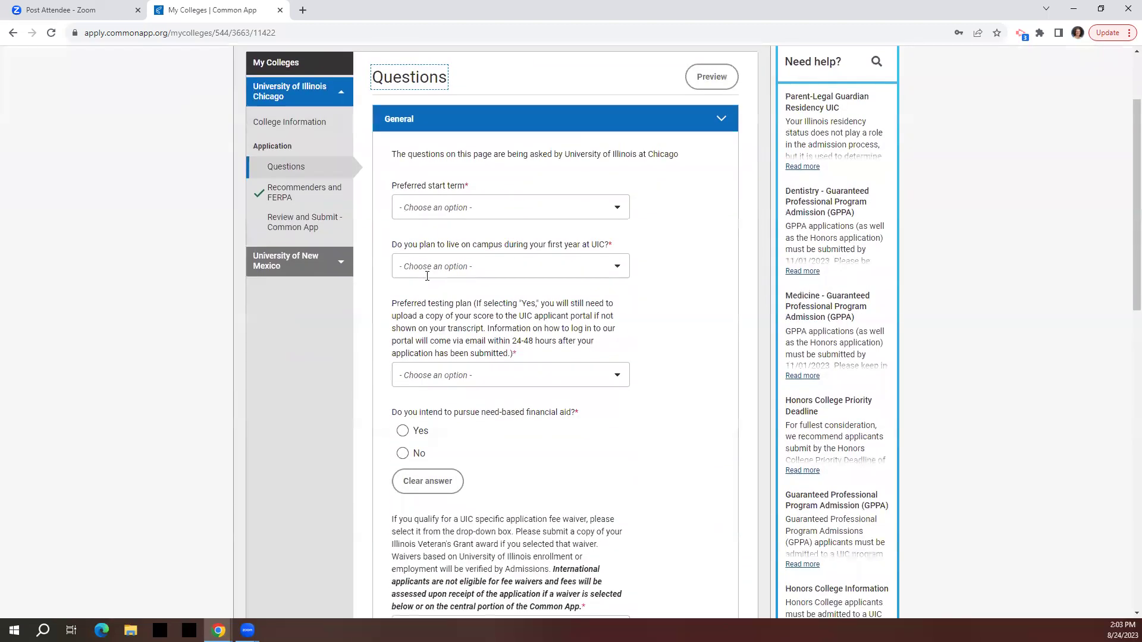
{"action": "scroll", "coordinate": [427, 275], "scroll_direction": "down", "scroll_amount": 7}
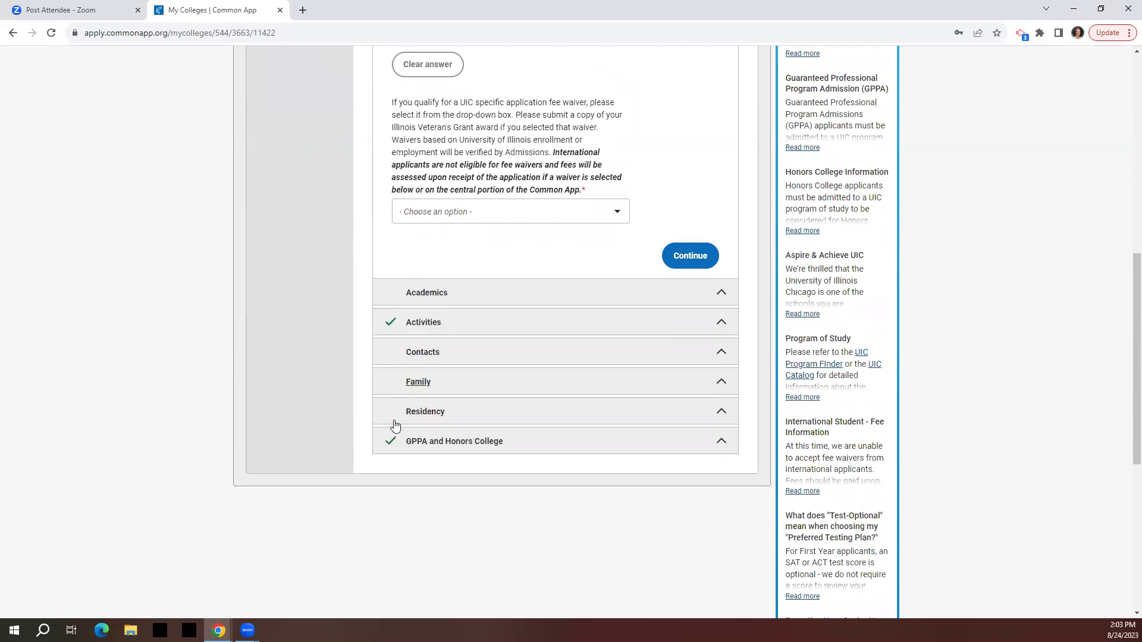
{"action": "scroll", "coordinate": [388, 329], "scroll_direction": "up", "scroll_amount": 4}
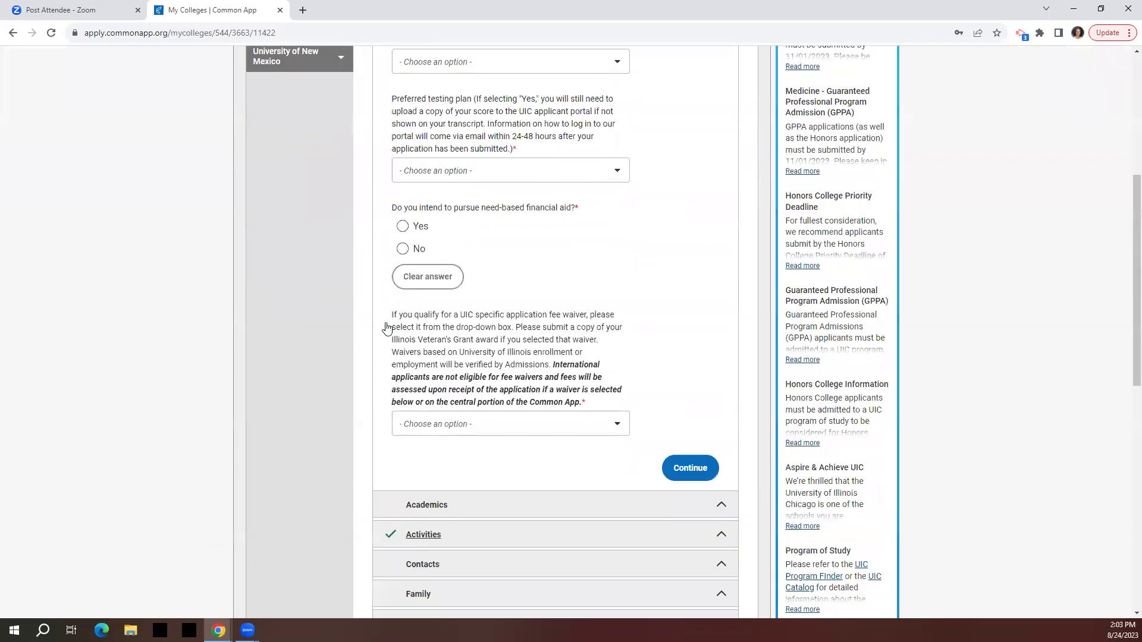
{"action": "scroll", "coordinate": [387, 329], "scroll_direction": "up", "scroll_amount": 6}
Review UIC's Recommenders and FERPA page showing the invited counselor with both forms Not Started.
{"action": "left_click", "coordinate": [270, 251]}
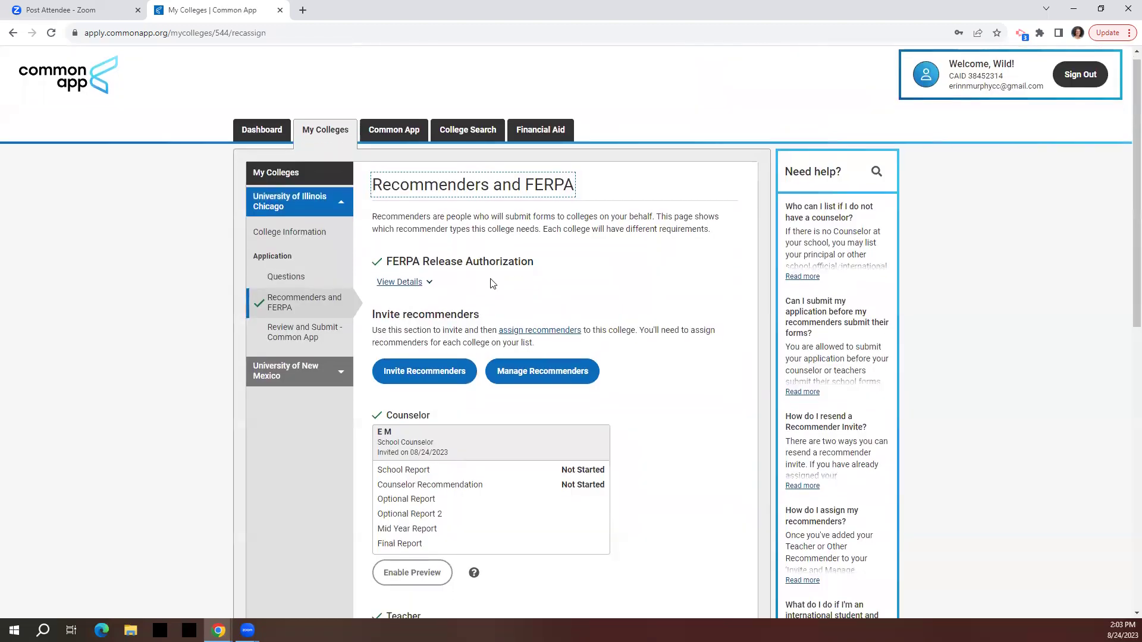
{"action": "scroll", "coordinate": [491, 283], "scroll_direction": "down", "scroll_amount": 2}
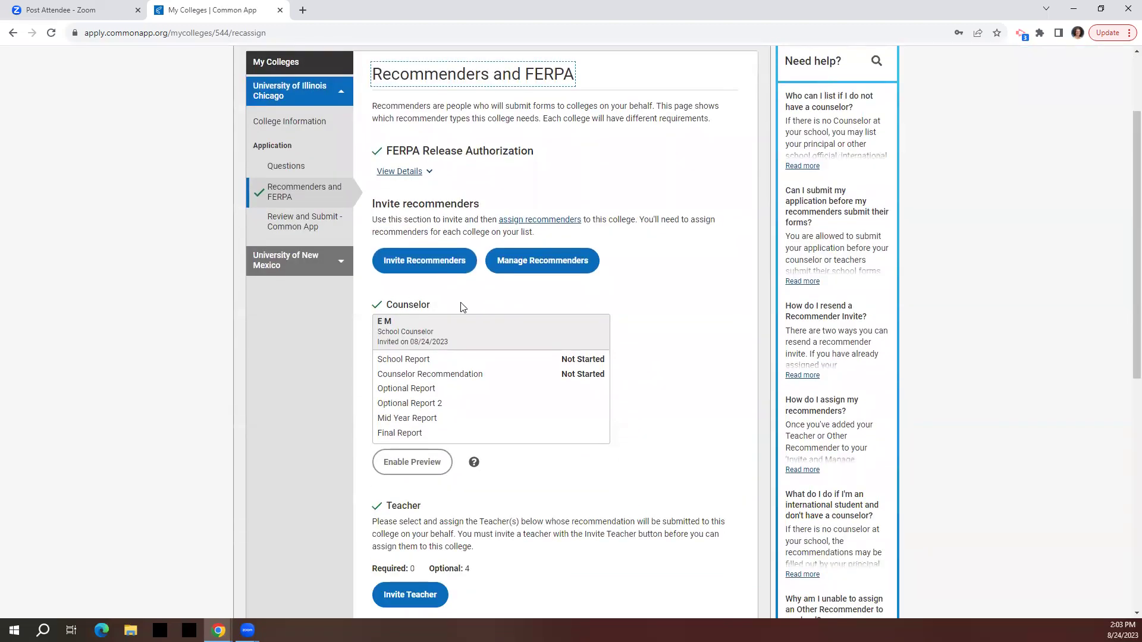
{"action": "scroll", "coordinate": [462, 306], "scroll_direction": "down", "scroll_amount": 2}
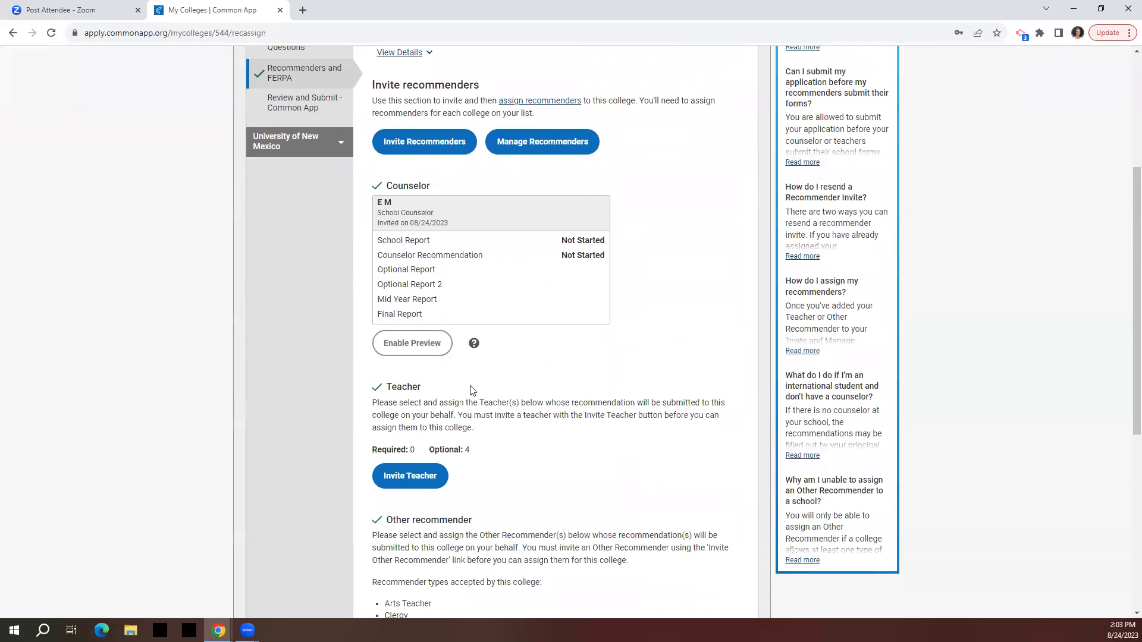
{"action": "scroll", "coordinate": [472, 390], "scroll_direction": "down", "scroll_amount": 2}
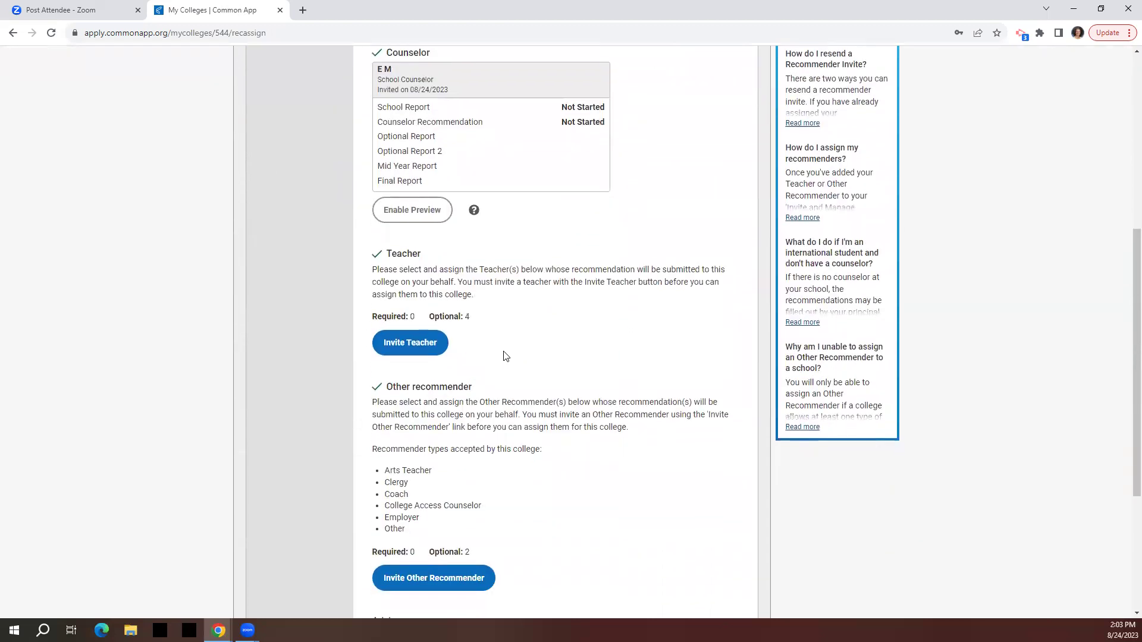
{"action": "scroll", "coordinate": [530, 327], "scroll_direction": "down", "scroll_amount": 5}
{"action": "scroll", "coordinate": [530, 326], "scroll_direction": "up", "scroll_amount": 11}
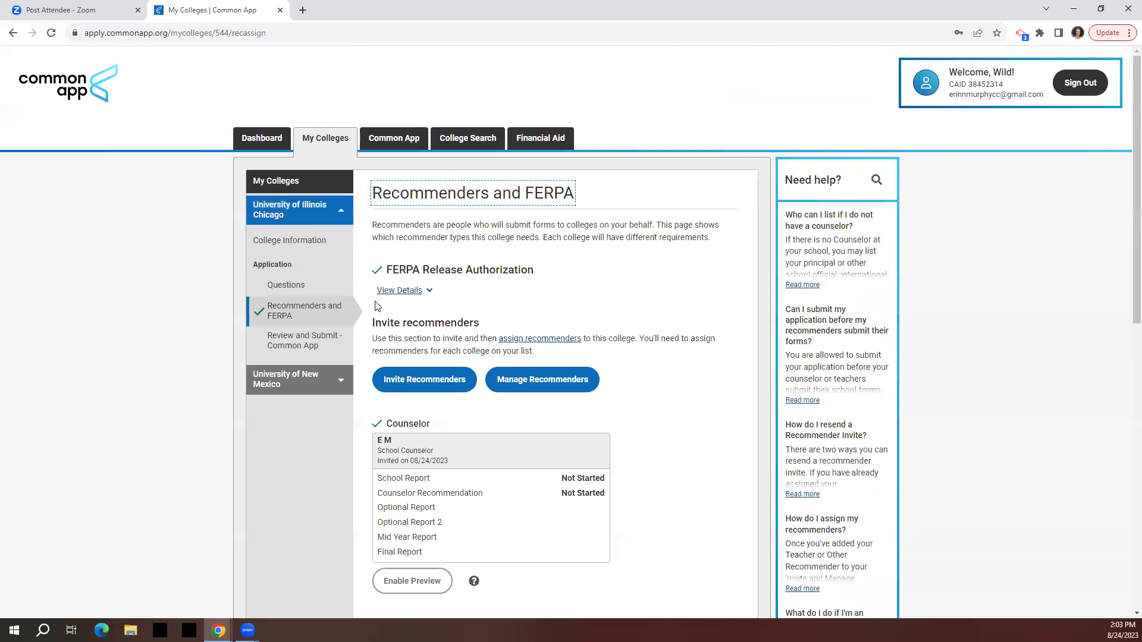
Check UIC's 'Review and Submit - Common App' required sections, then reopen the Common App Profile page.
{"action": "left_click", "coordinate": [293, 348]}
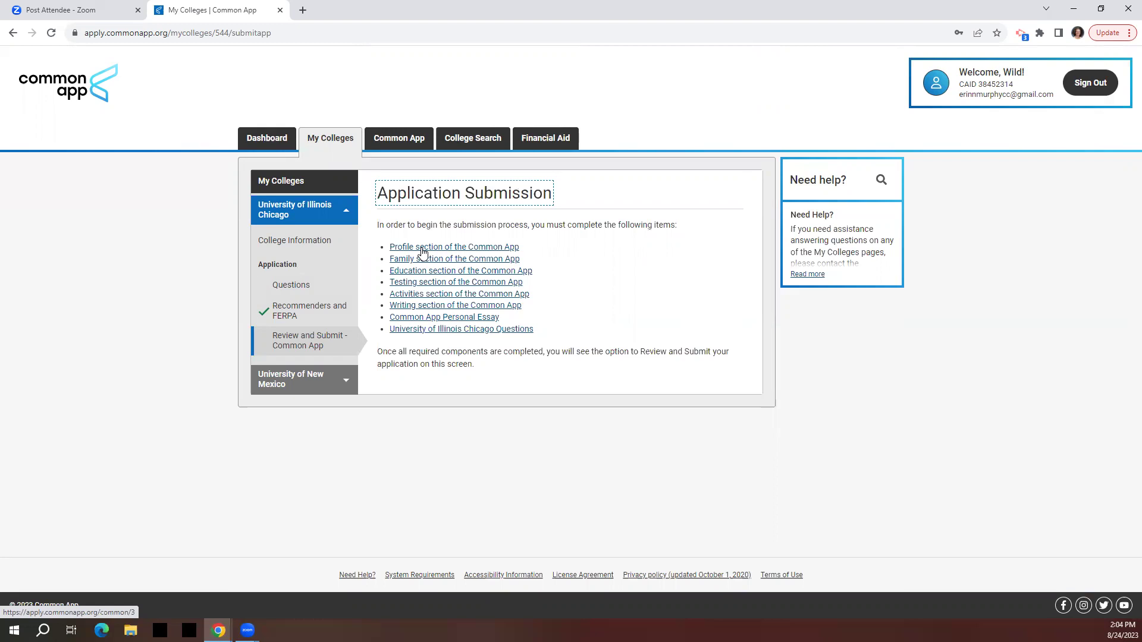
{"action": "left_click", "coordinate": [398, 142]}
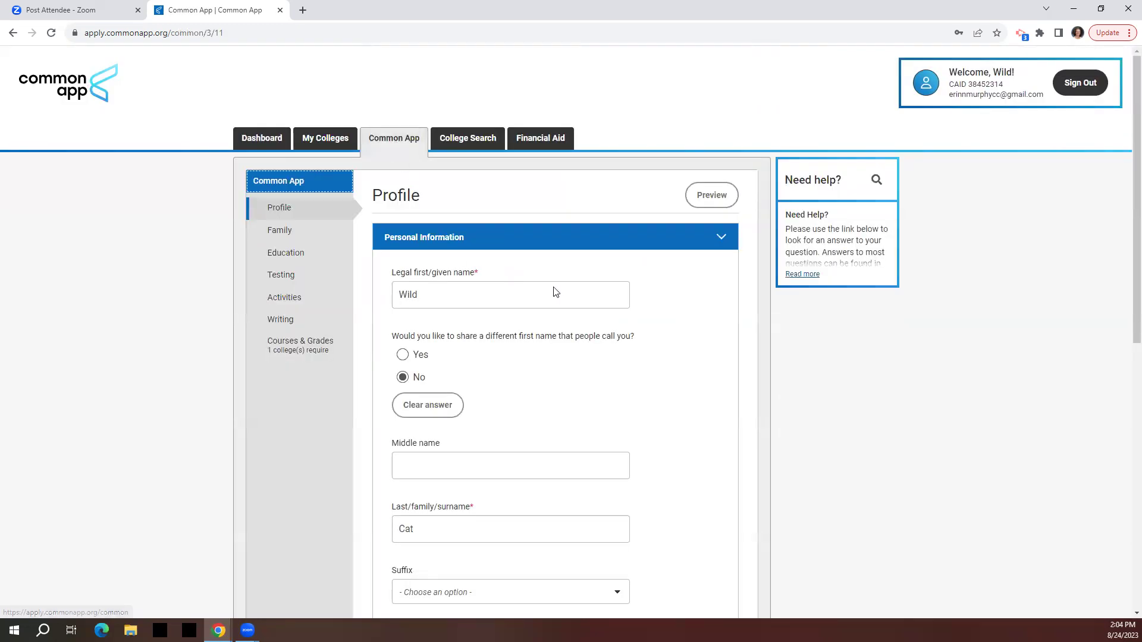
{"action": "left_click", "coordinate": [331, 136]}
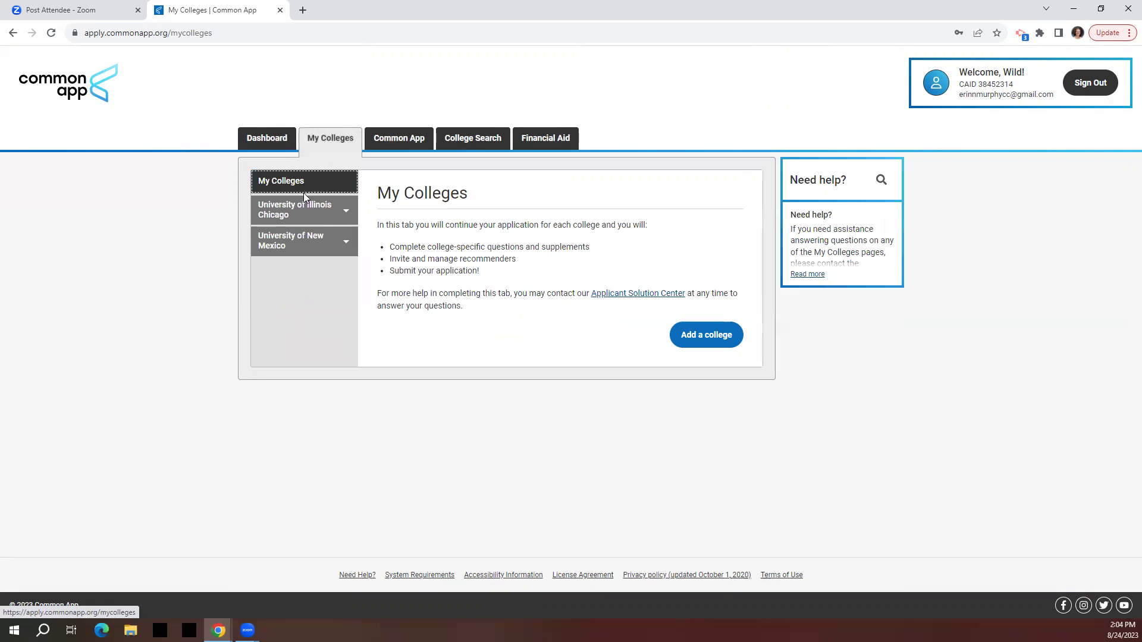
{"action": "left_click", "coordinate": [389, 139]}
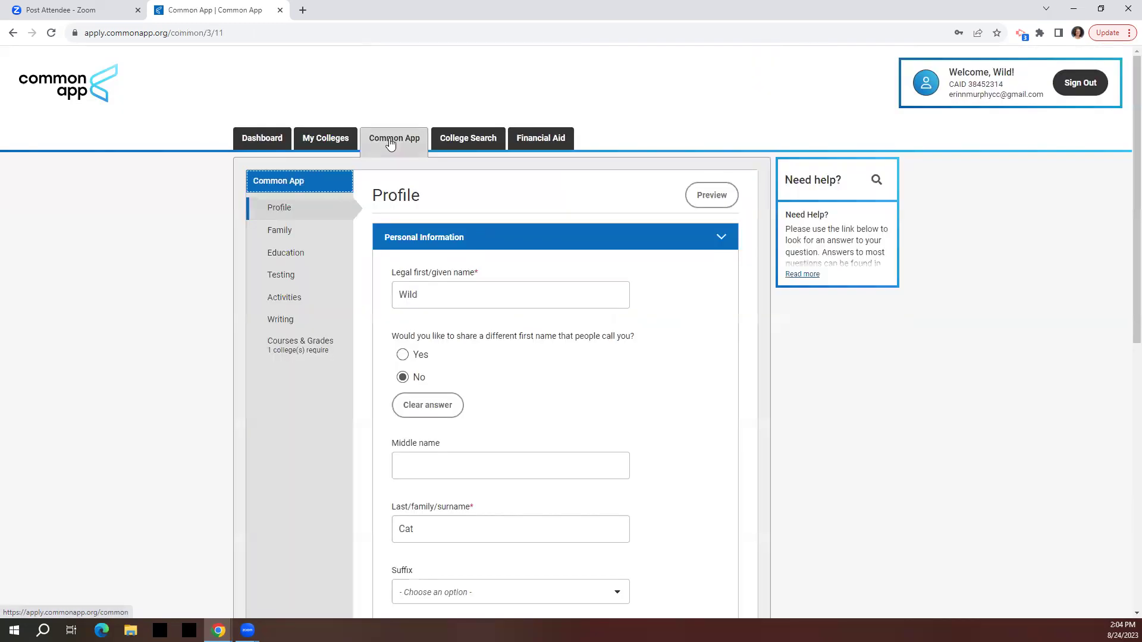